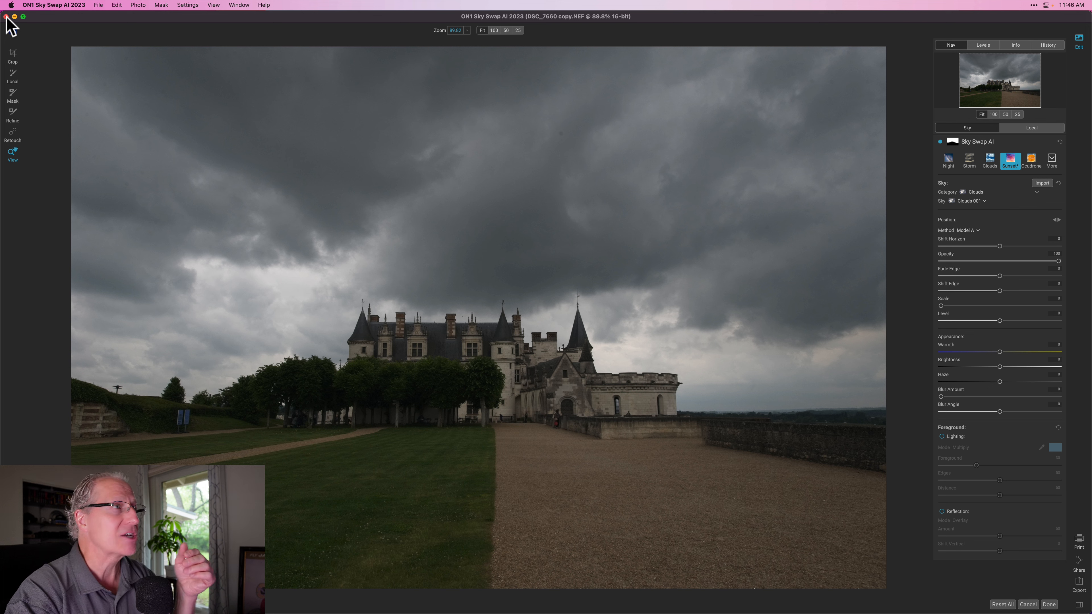
- Close the DSC_7660 copy photo in Sky Swap AI and dismiss the save prompt without saving it
click(6, 17)
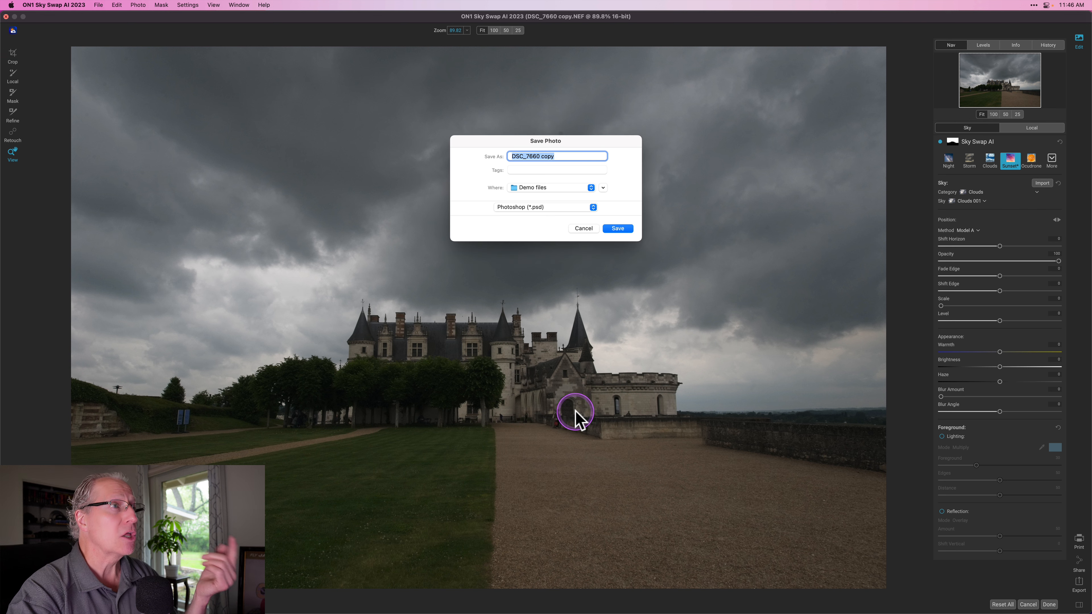
click(580, 229)
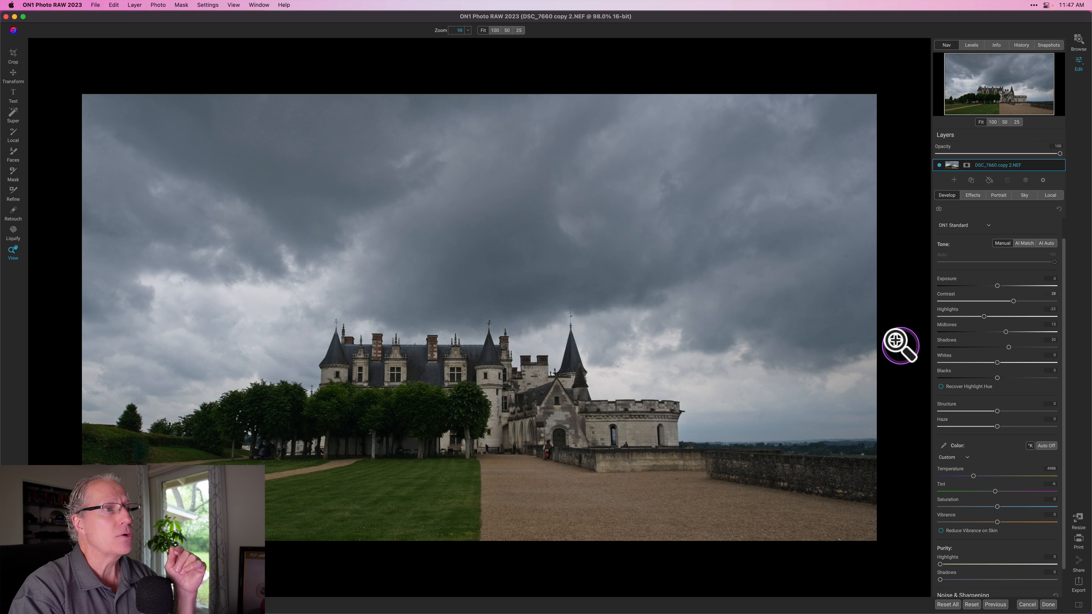
- Switch to ON1 Photo RAW and compare the castle photo with and without its Develop adjustments
key(backslash)
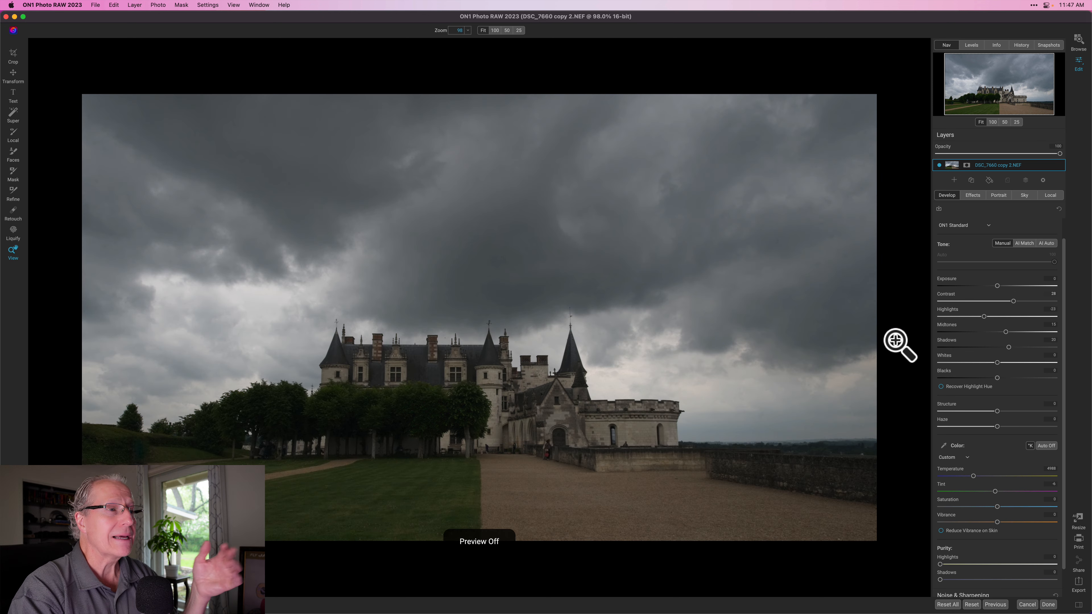
key(backslash)
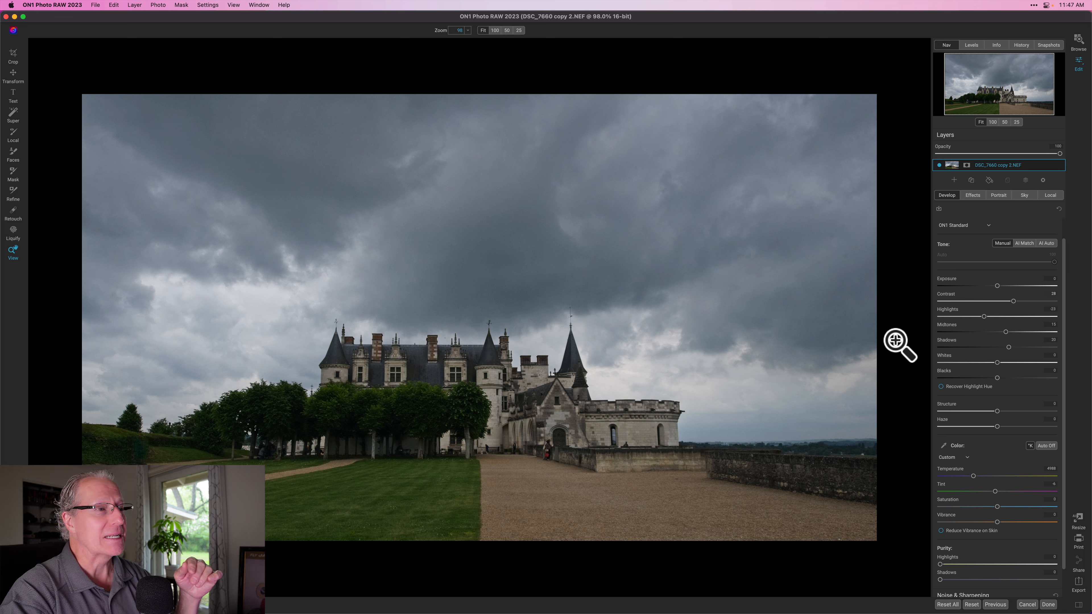
click(894, 357)
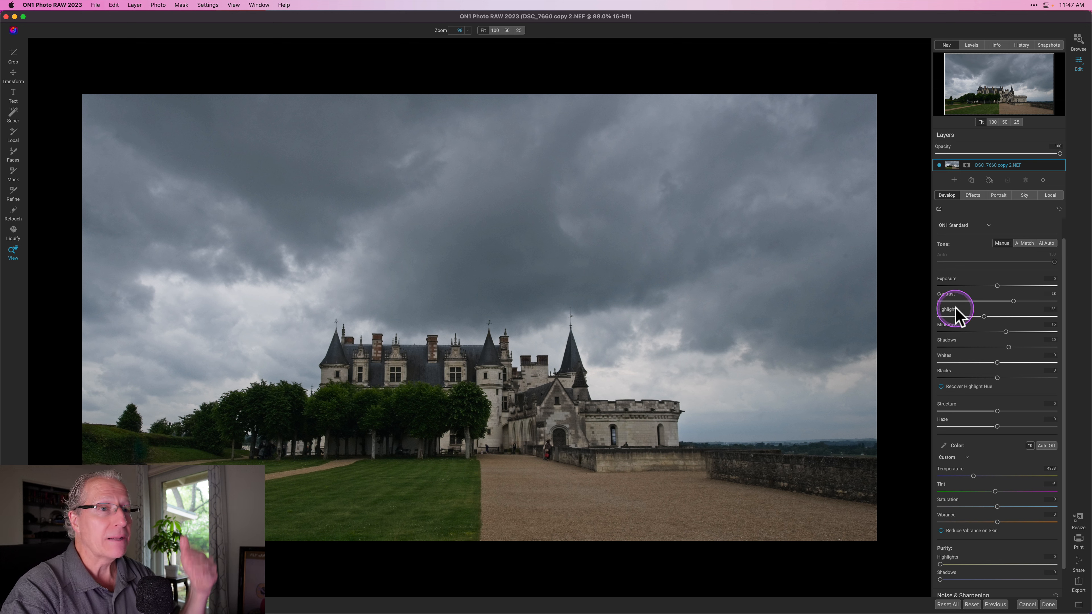
scroll(980, 489, up, 2)
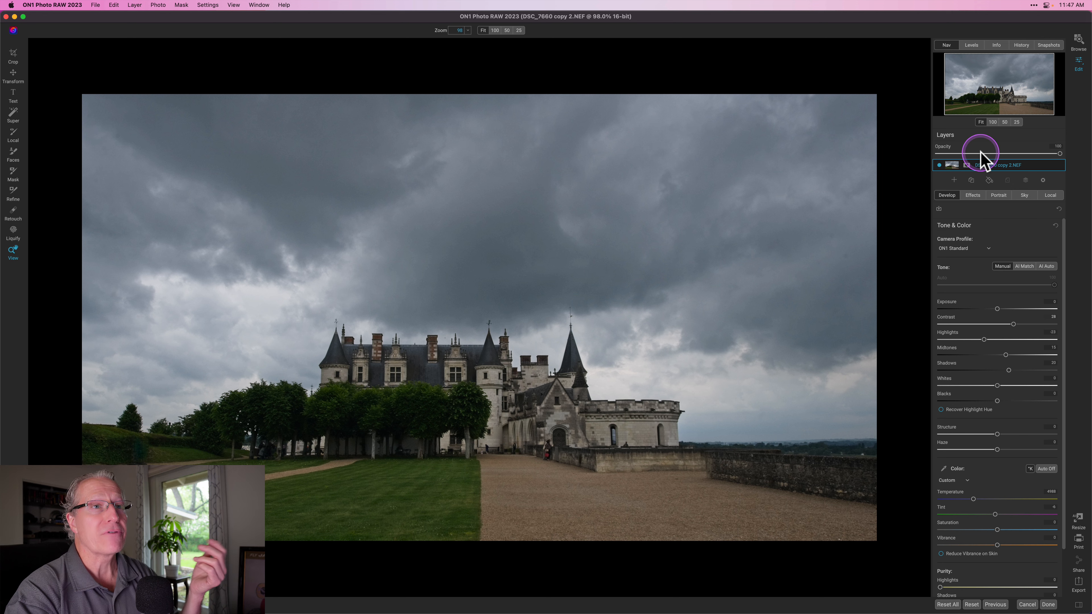
- Add a Dynamic Contrast effect filter to the castle photo
click(974, 196)
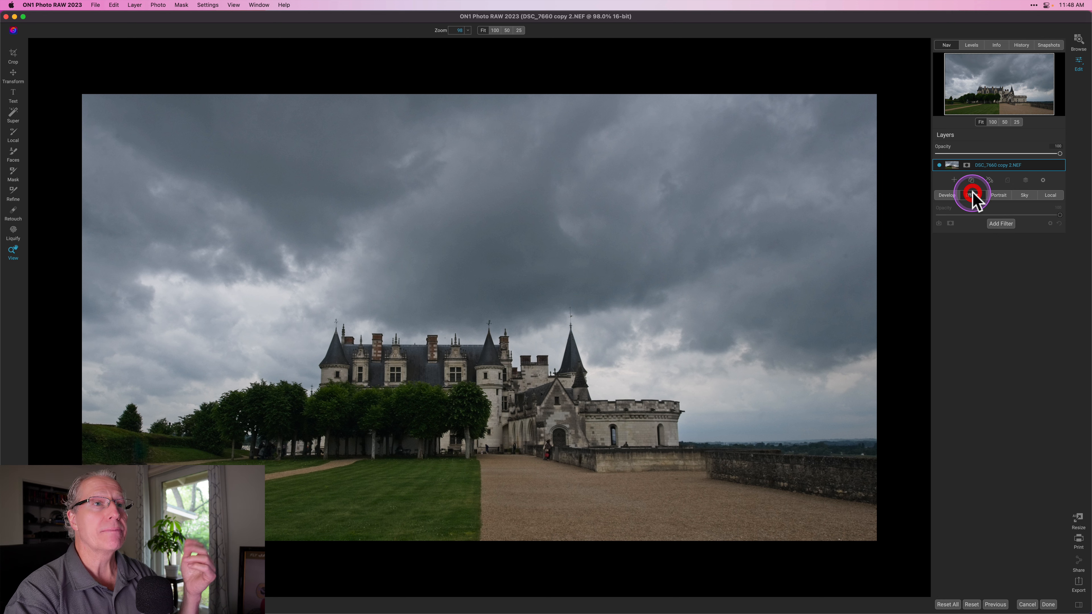
click(1000, 225)
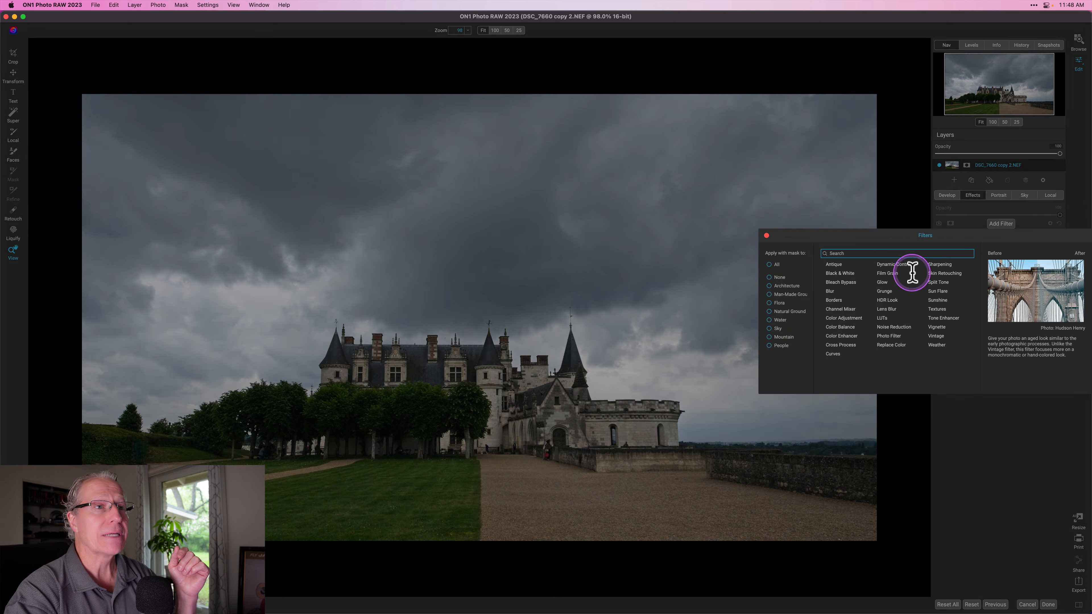
click(906, 269)
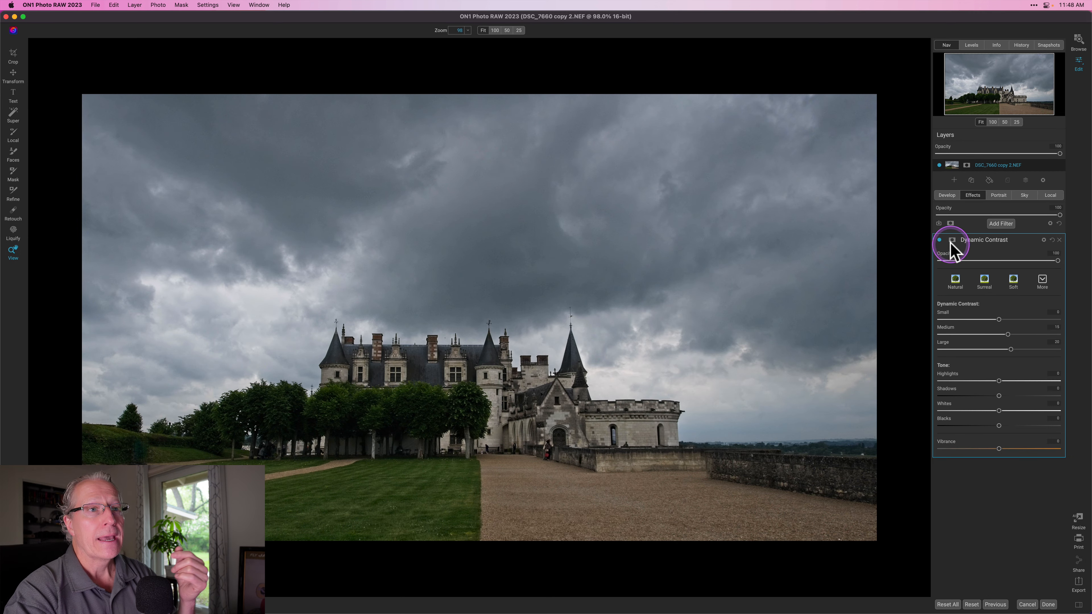
- Mask the sky out of the Dynamic Contrast filter with Mask AI and inspect the resulting black-and-white mask
click(951, 240)
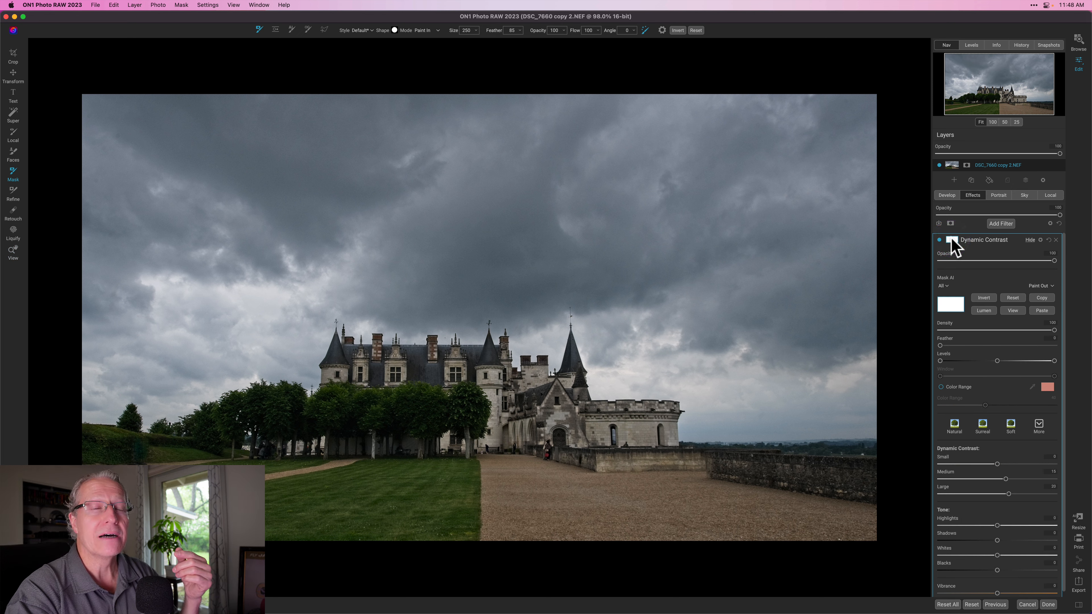
click(950, 271)
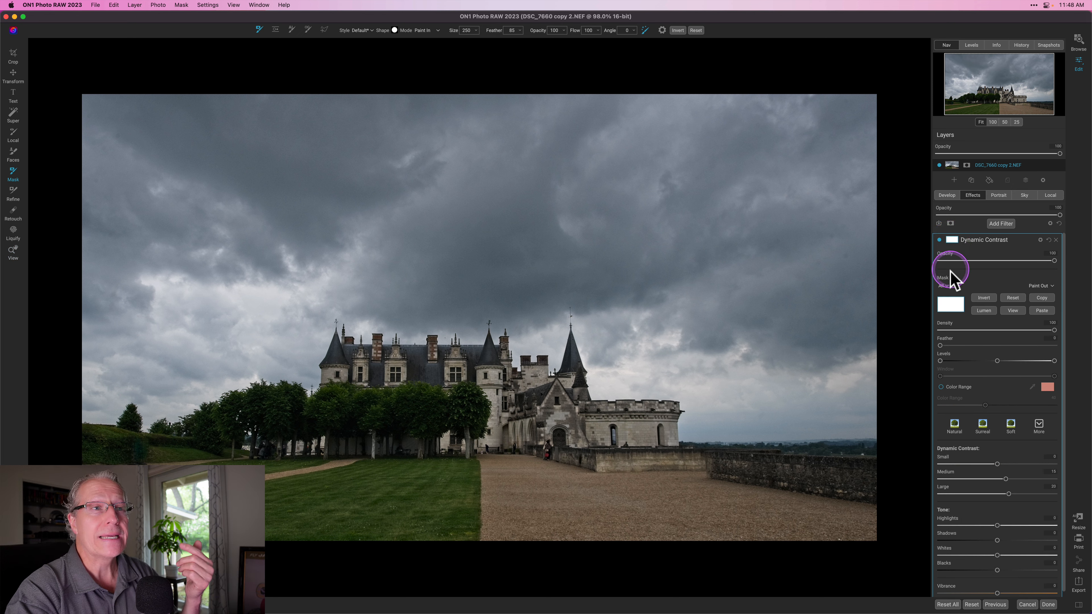
click(945, 286)
click(924, 363)
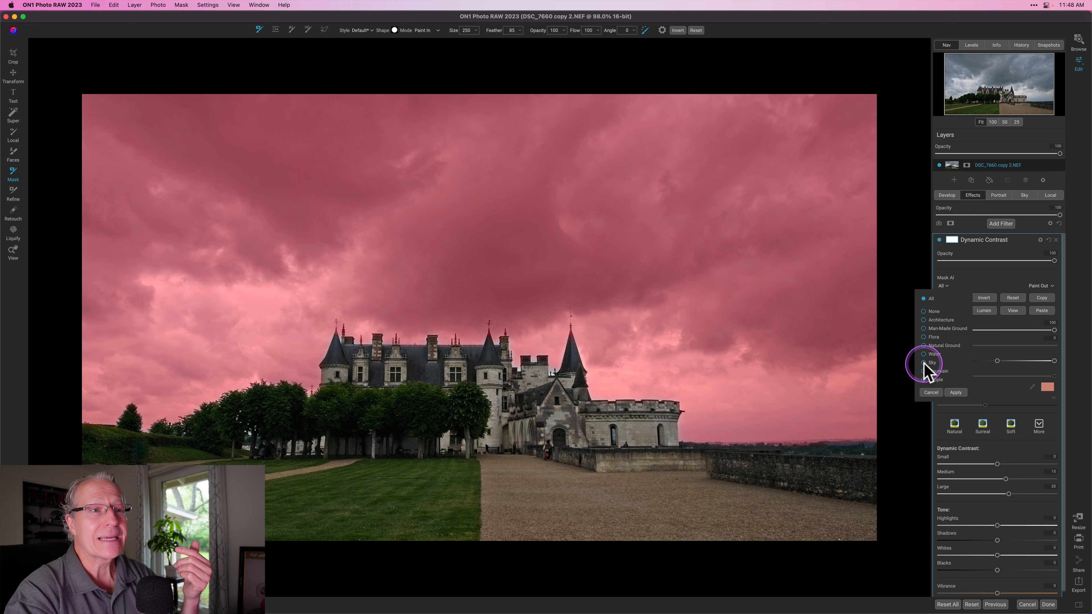
click(956, 392)
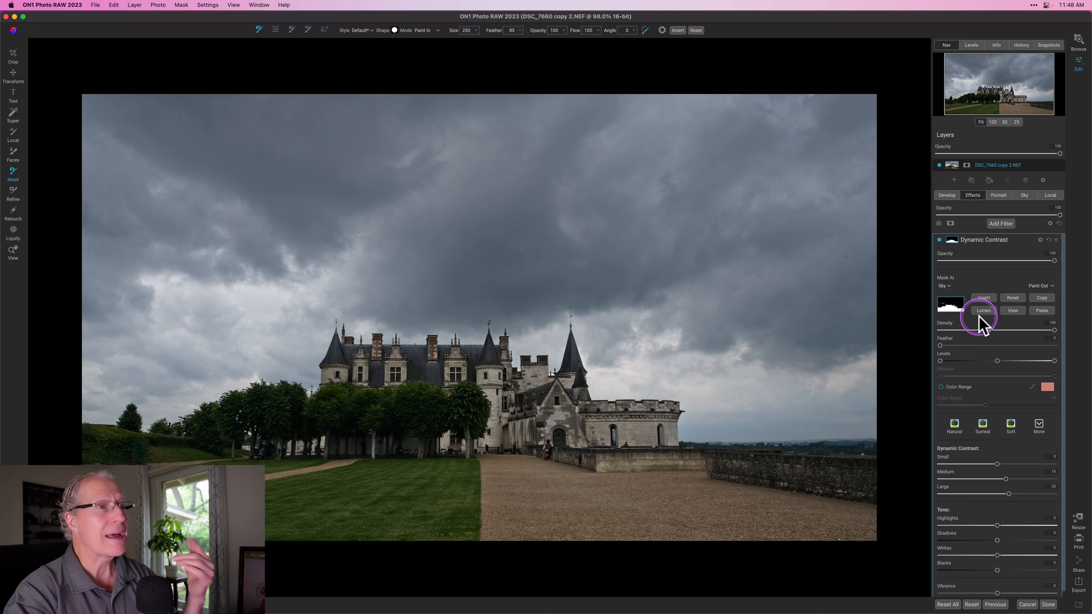
click(1010, 307)
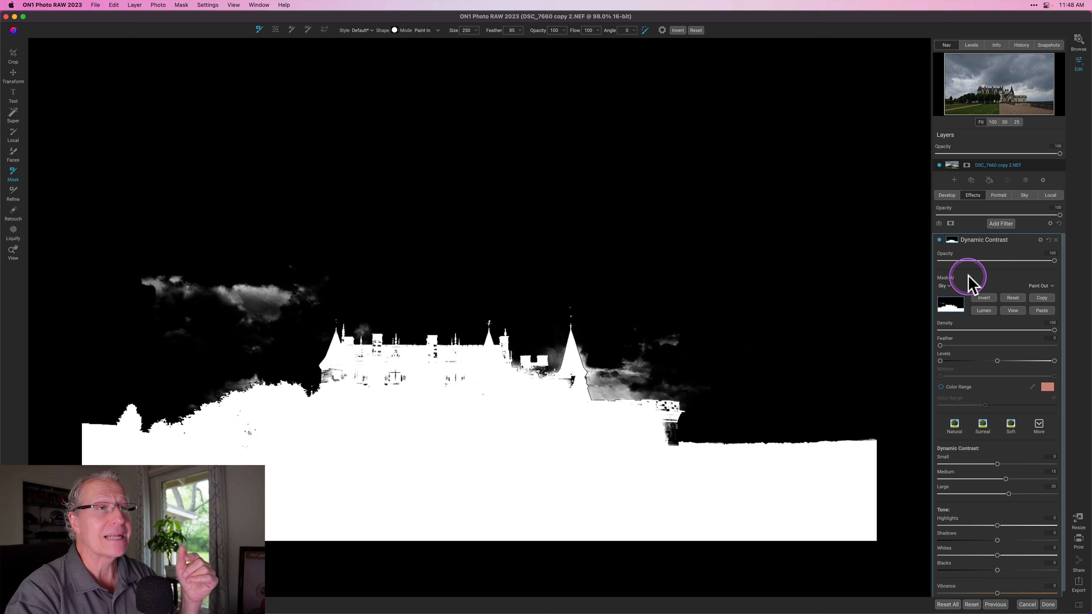
click(1013, 311)
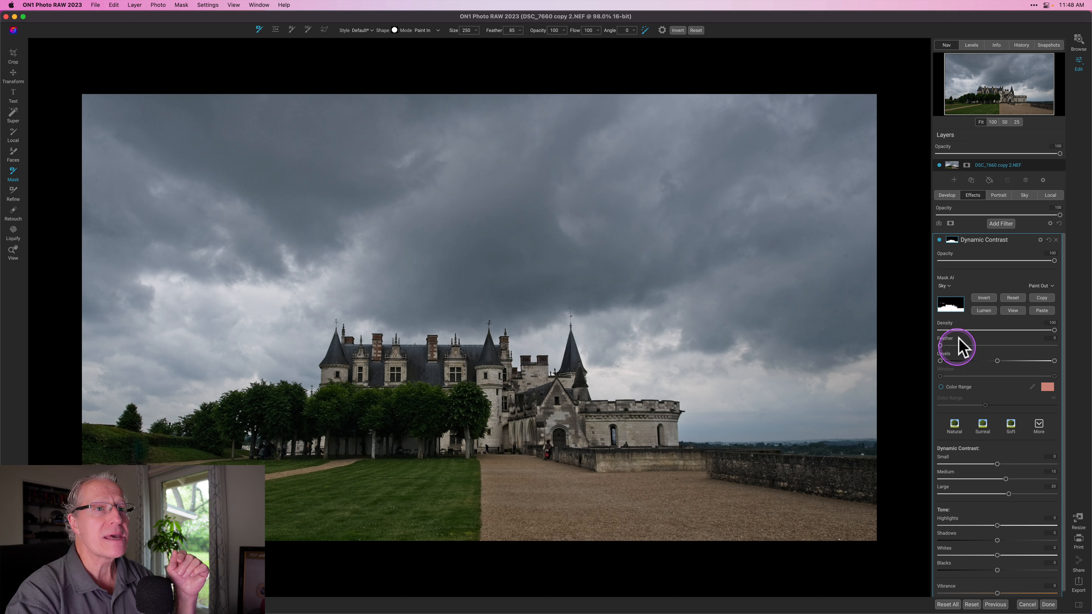
- Raise Dynamic Contrast to about 14 for Small, 17 for Medium and 25 for Large, and compare the filter's effect
click(948, 235)
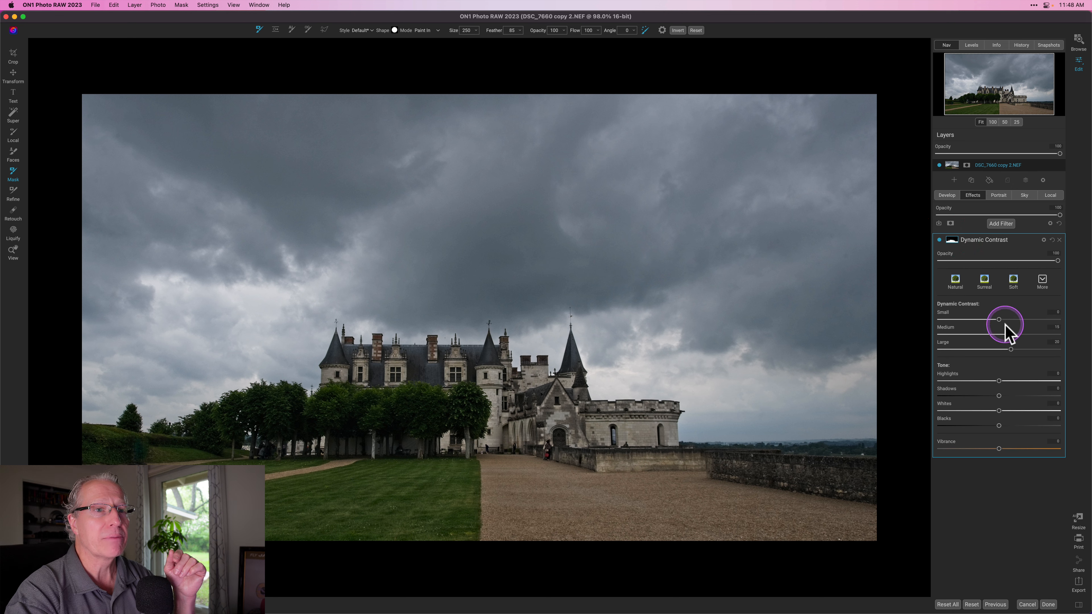
drag(998, 321, 1014, 349)
click(1008, 333)
click(939, 240)
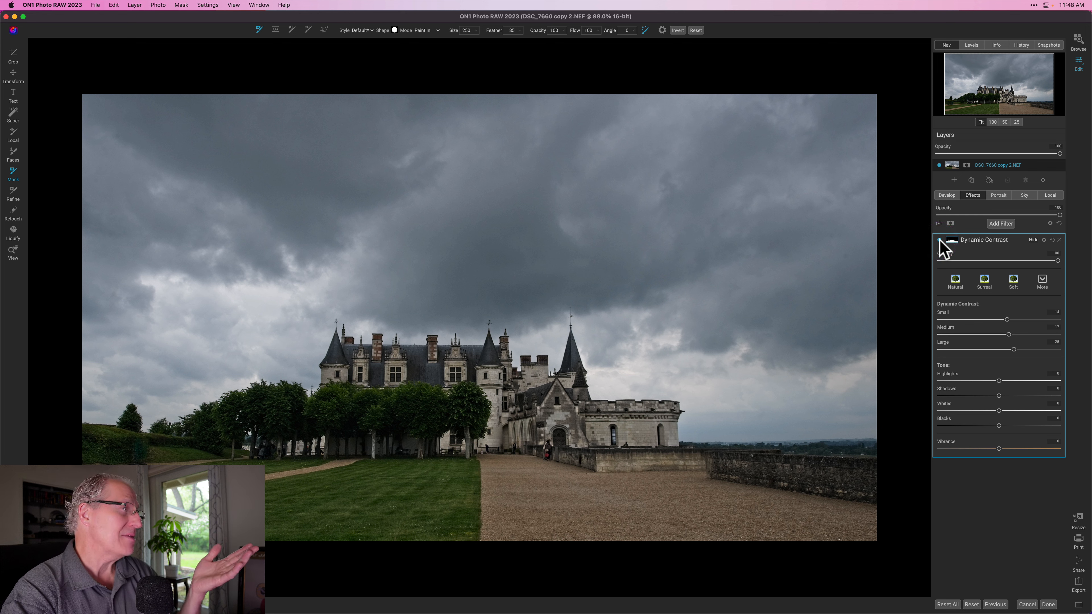
- Display the Dynamic Contrast mask in black and white and tighten its Levels to darken the grey cloud remnants in the sky
click(952, 240)
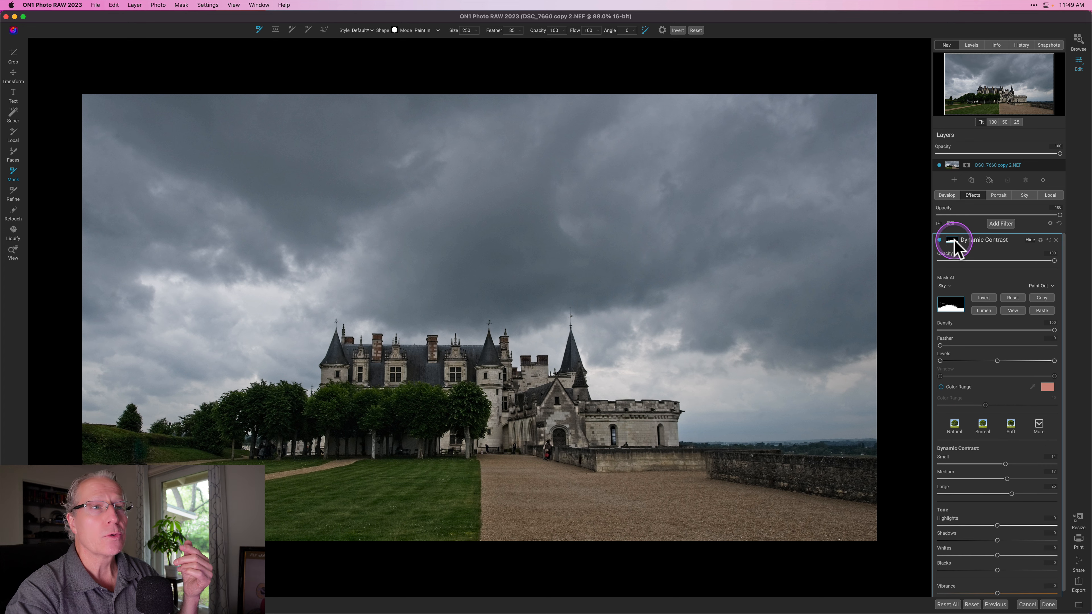
click(1012, 307)
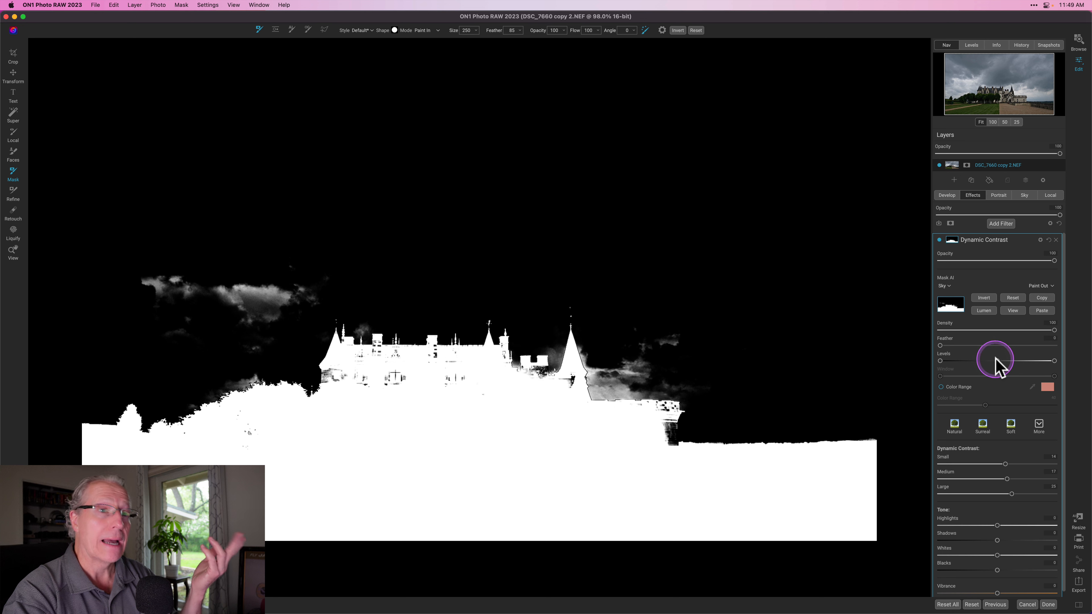
drag(988, 361, 1013, 361)
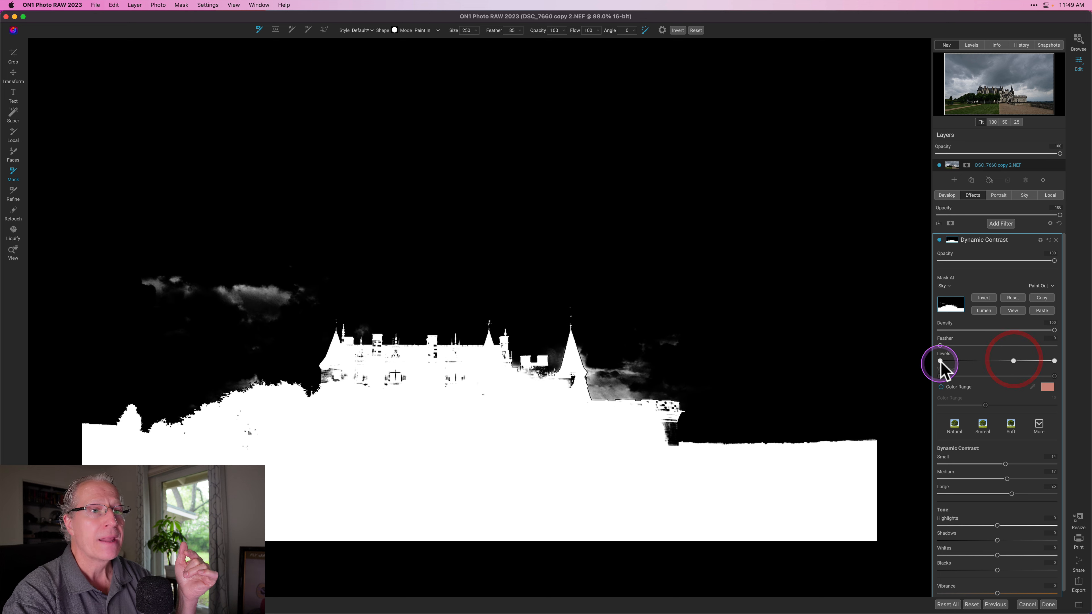
drag(941, 361, 1015, 360)
click(1001, 361)
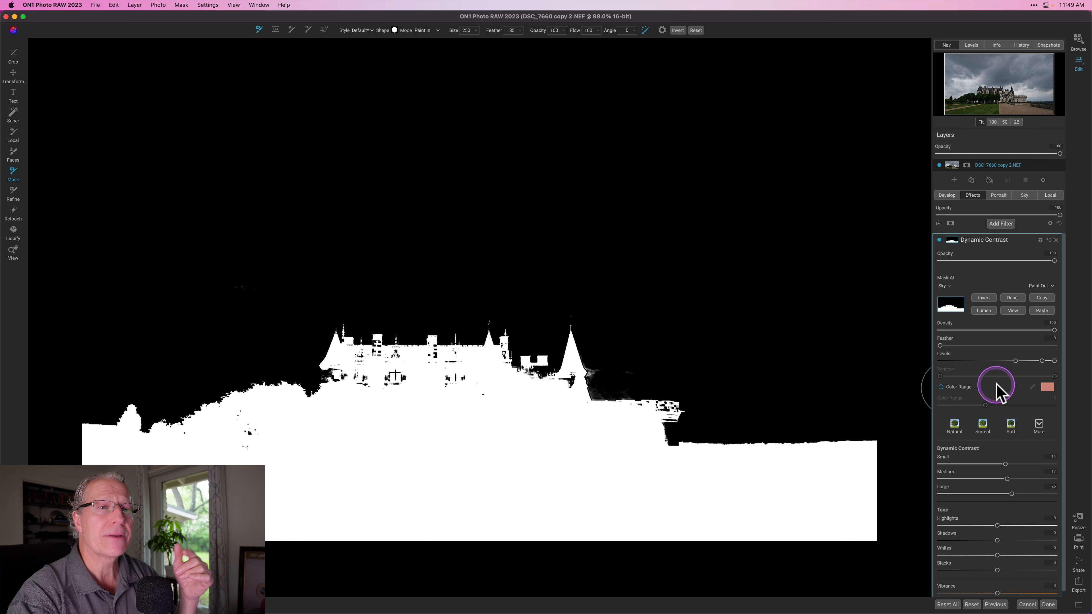
mouse_move(1015, 361)
mouse_down()
mouse_move(1004, 361)
mouse_move(1045, 361)
mouse_move(989, 362)
mouse_up()
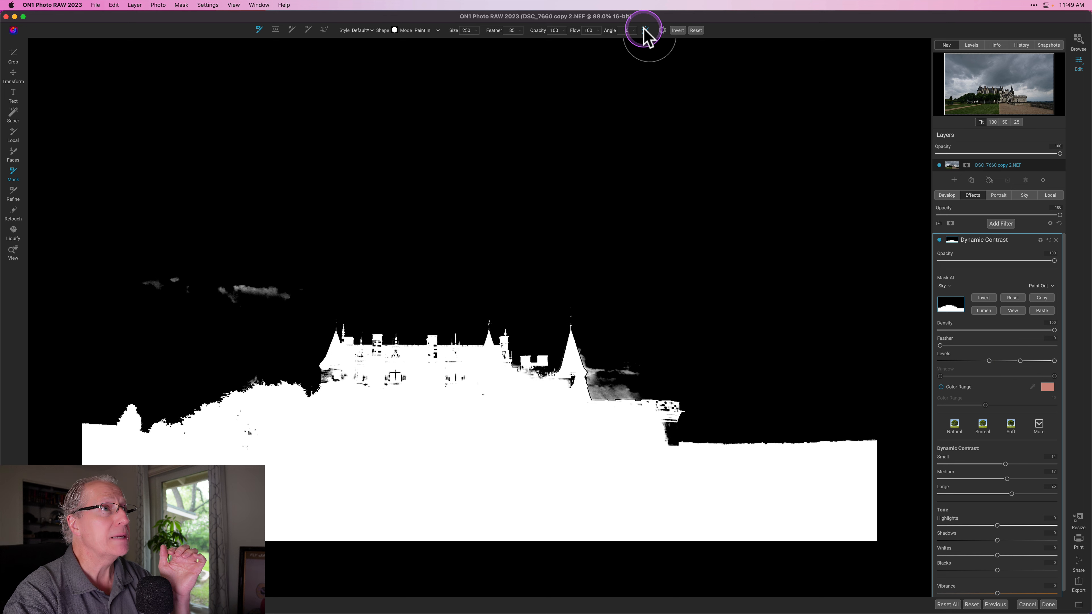
- Enable Perfect Brush and, with a size 90 brush in Paint Out mode, remove the leftover clouds beside the castle tower from the mask
click(645, 30)
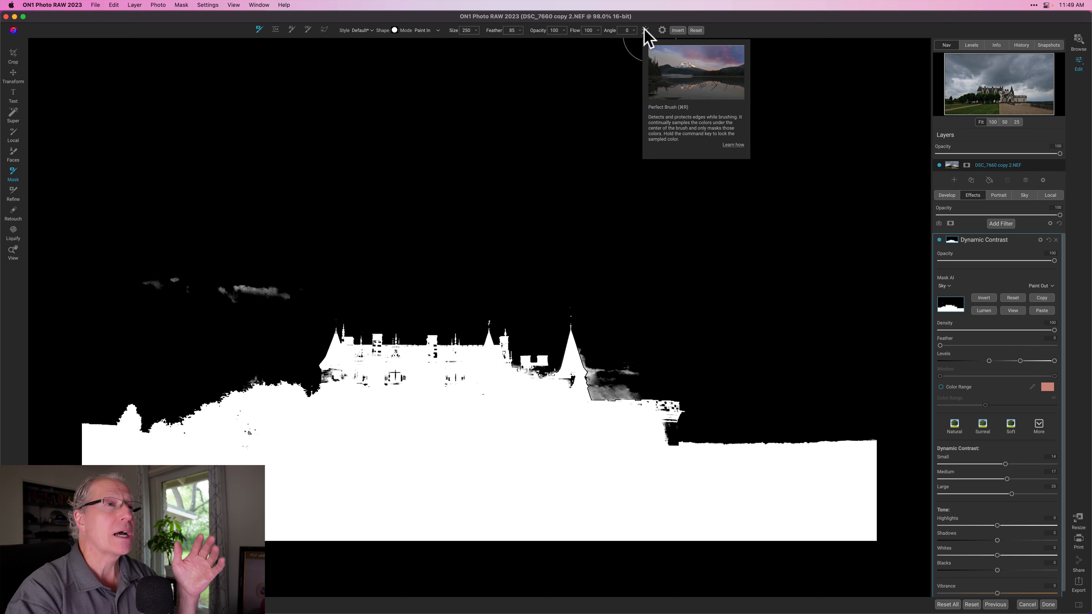
click(646, 31)
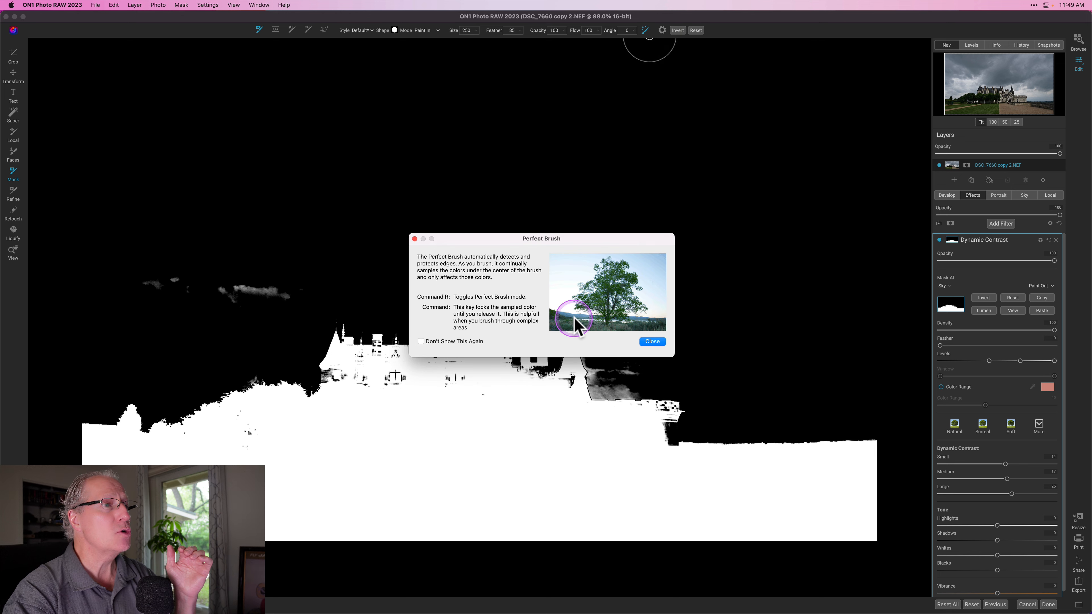
click(654, 341)
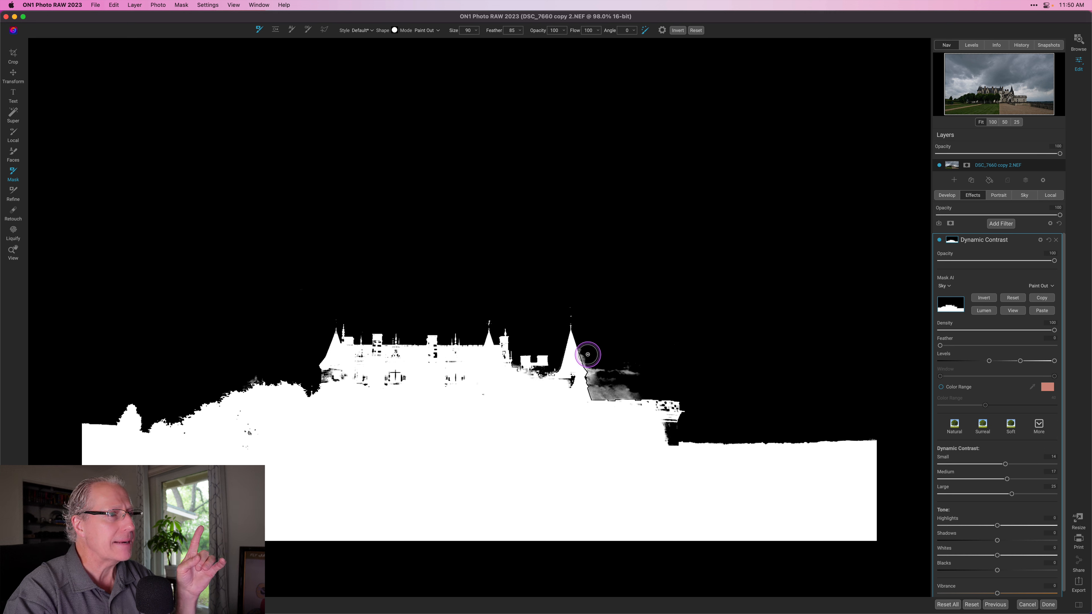
drag(601, 376, 627, 374)
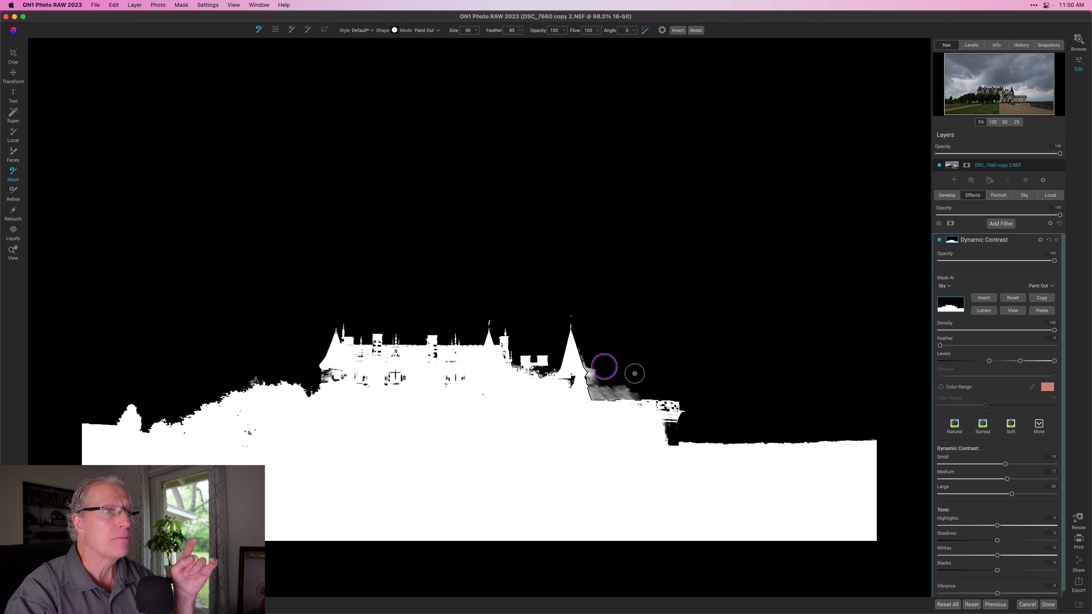
mouse_move(601, 377)
mouse_down()
mouse_move(635, 393)
mouse_move(596, 393)
mouse_move(586, 342)
mouse_up()
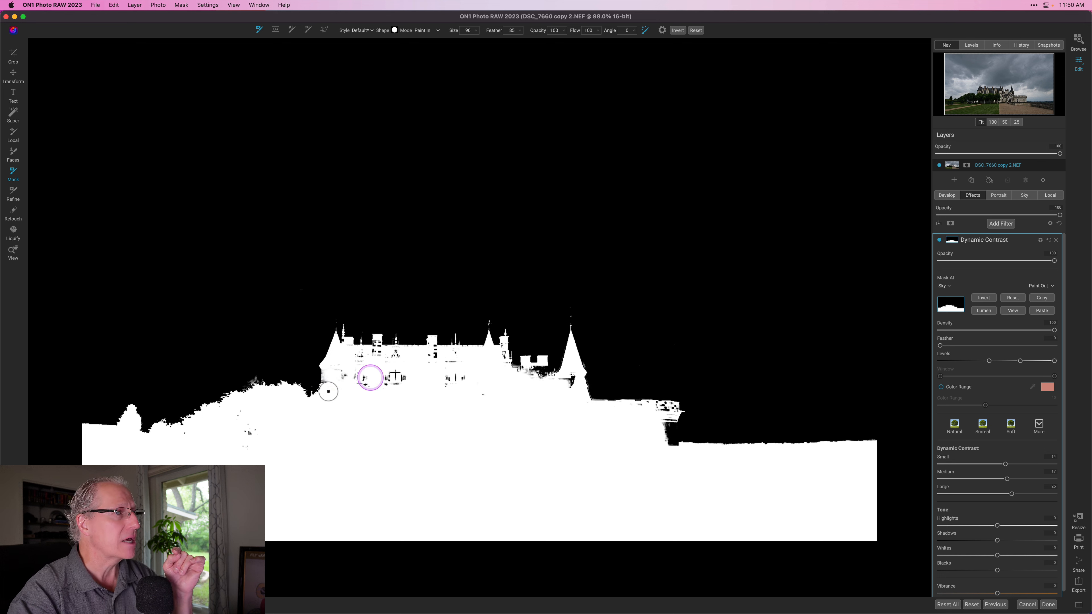
- Fill the dark gaps in the castle windows and at the end of its low wall with the size 90 brush in Paint In mode
click(416, 386)
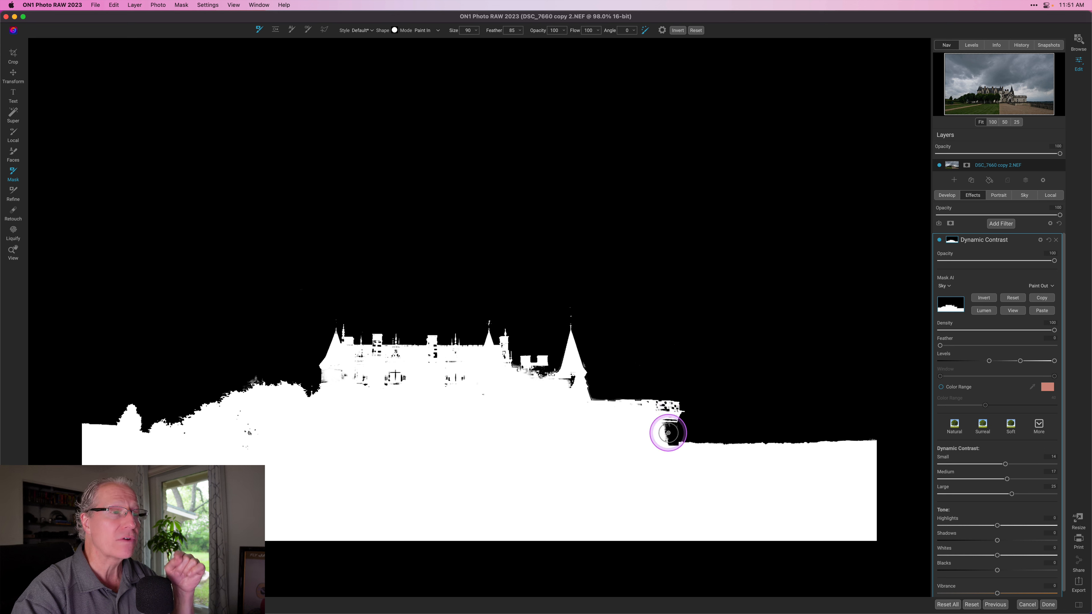
mouse_move(668, 433)
mouse_down()
mouse_move(670, 444)
mouse_move(669, 429)
mouse_up()
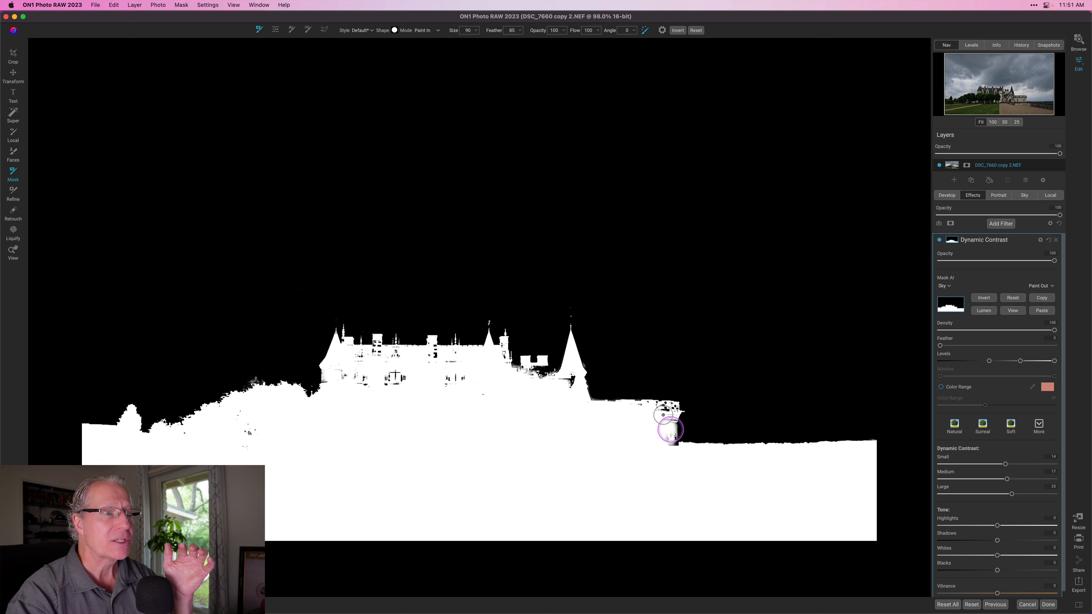
mouse_move(671, 429)
mouse_down()
mouse_move(671, 452)
mouse_move(669, 427)
mouse_up()
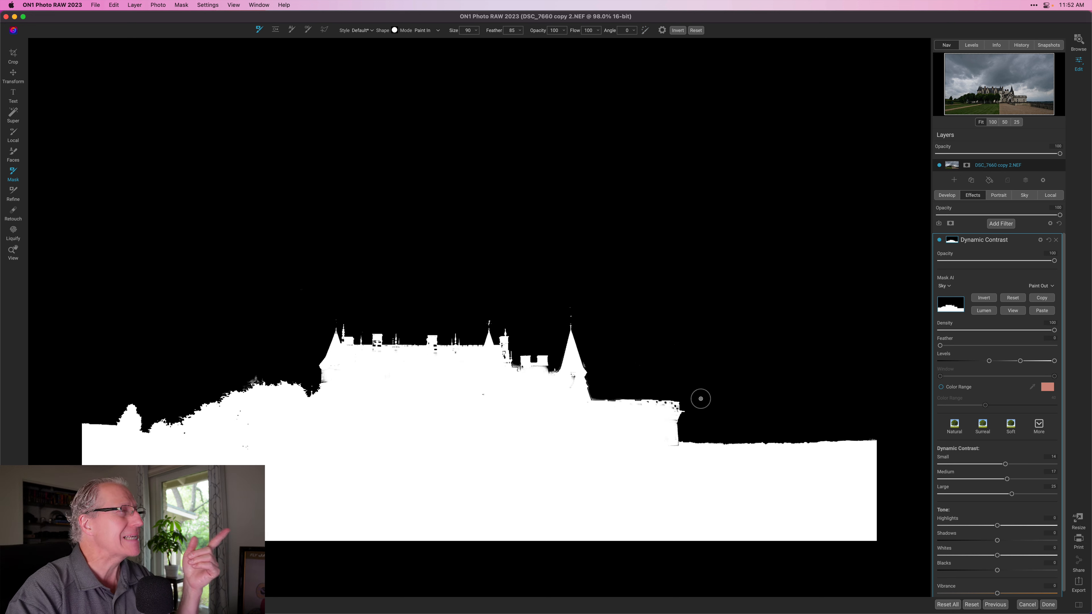
- Check the refined mask against the photo, return to the normal view and copy the Dynamic Contrast mask
click(1013, 306)
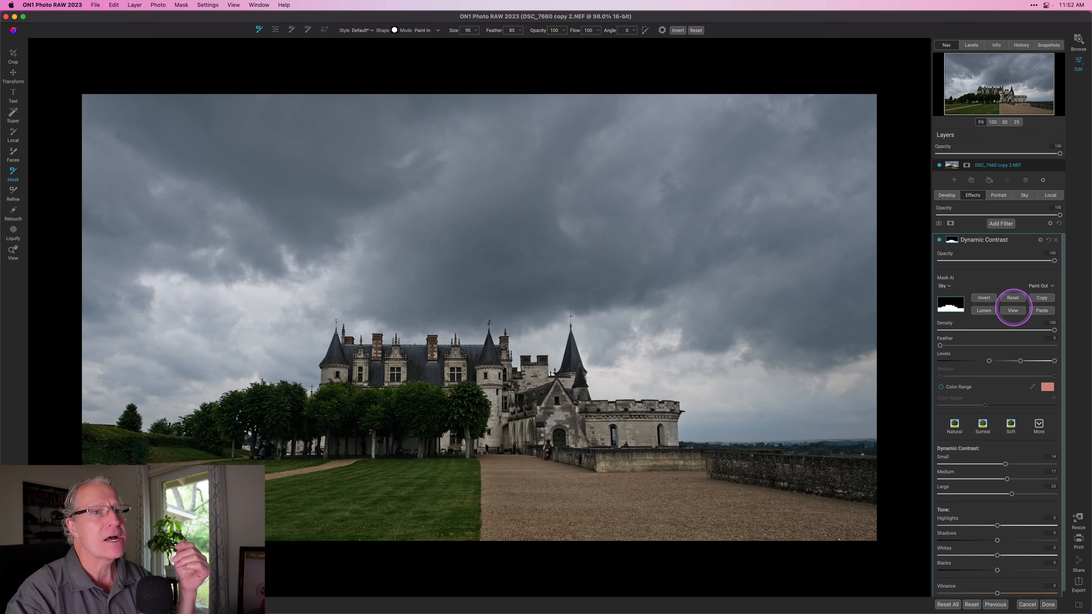
click(1011, 311)
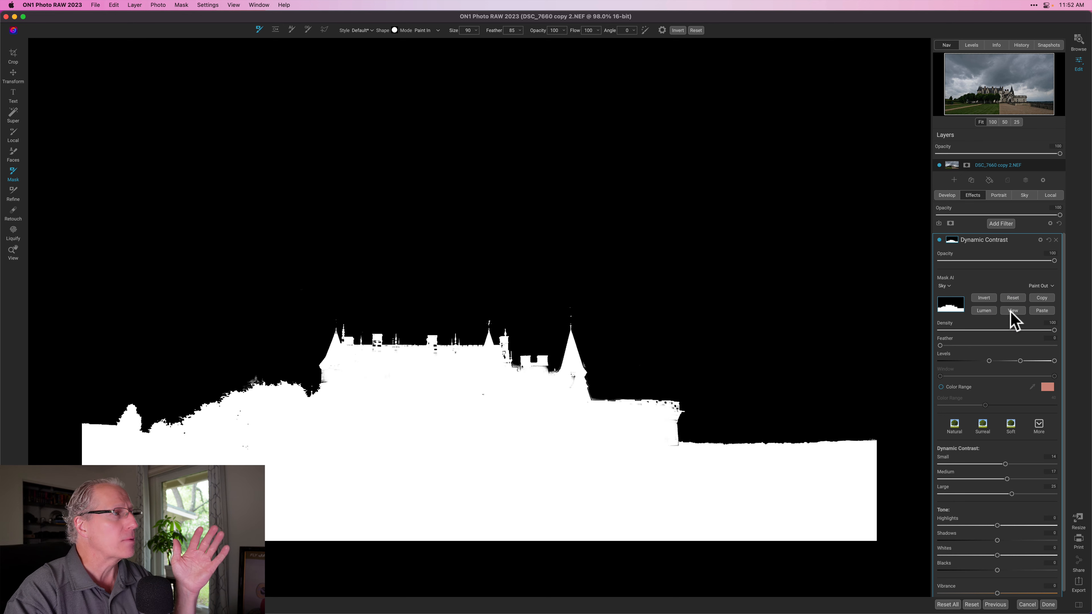
click(1012, 311)
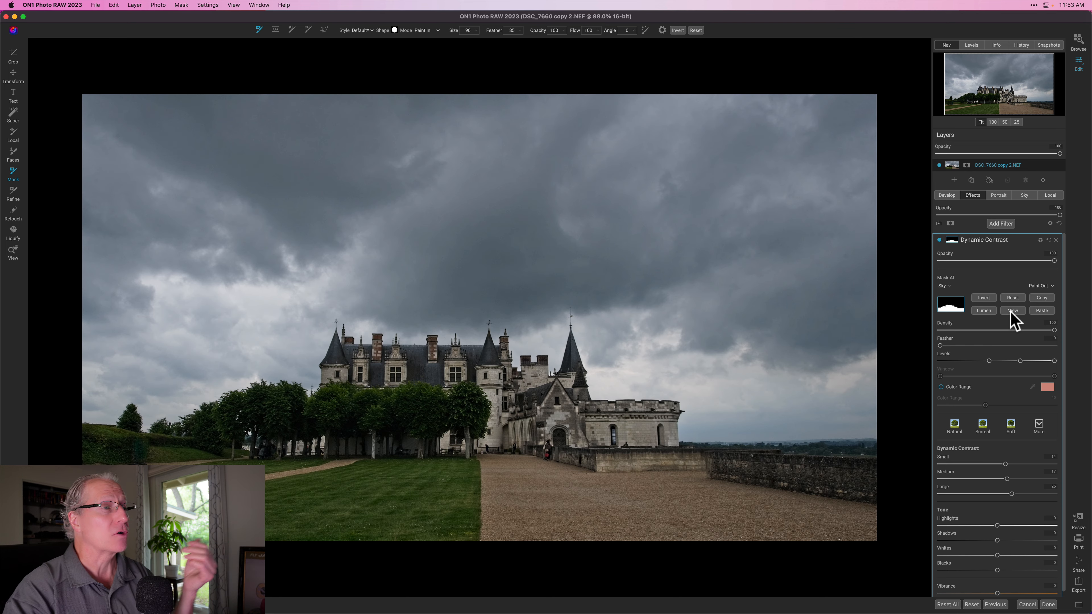
click(1036, 311)
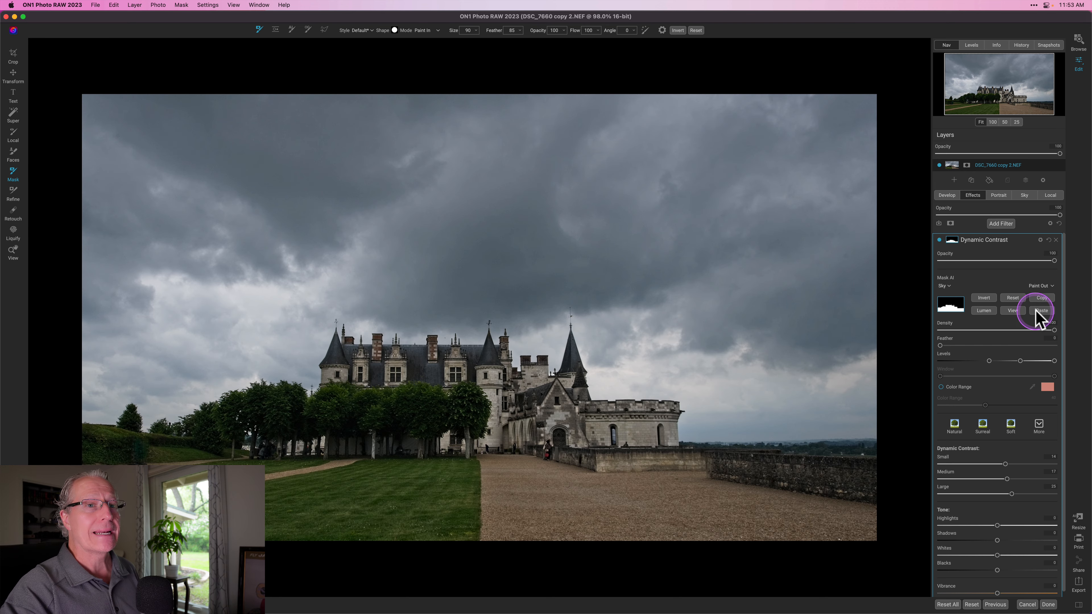
click(1042, 296)
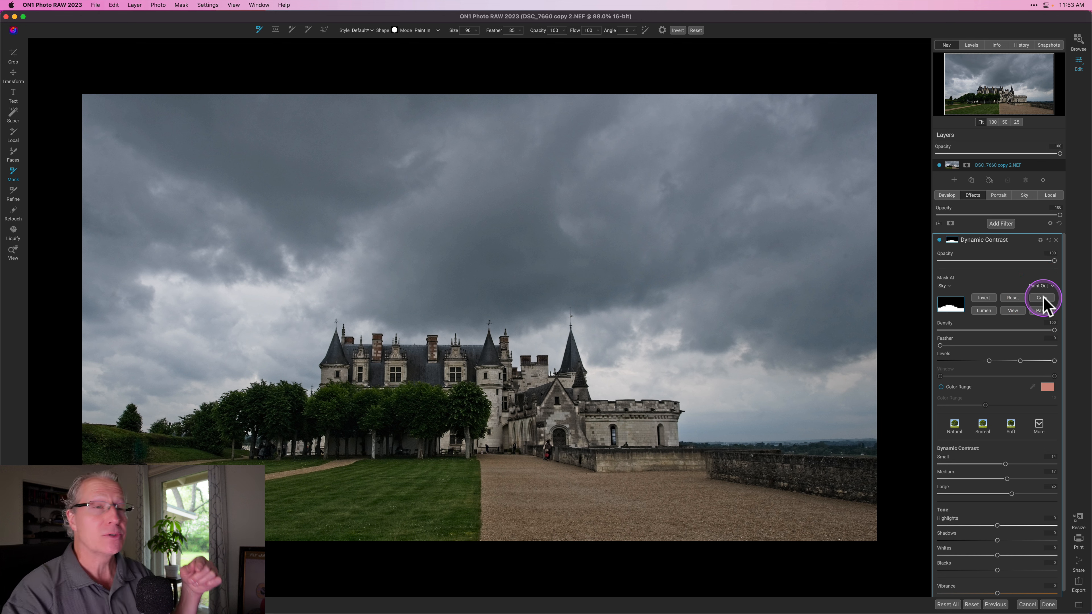
- Paste the copied castle mask onto the Local adjustment and collapse its mask options
click(1051, 195)
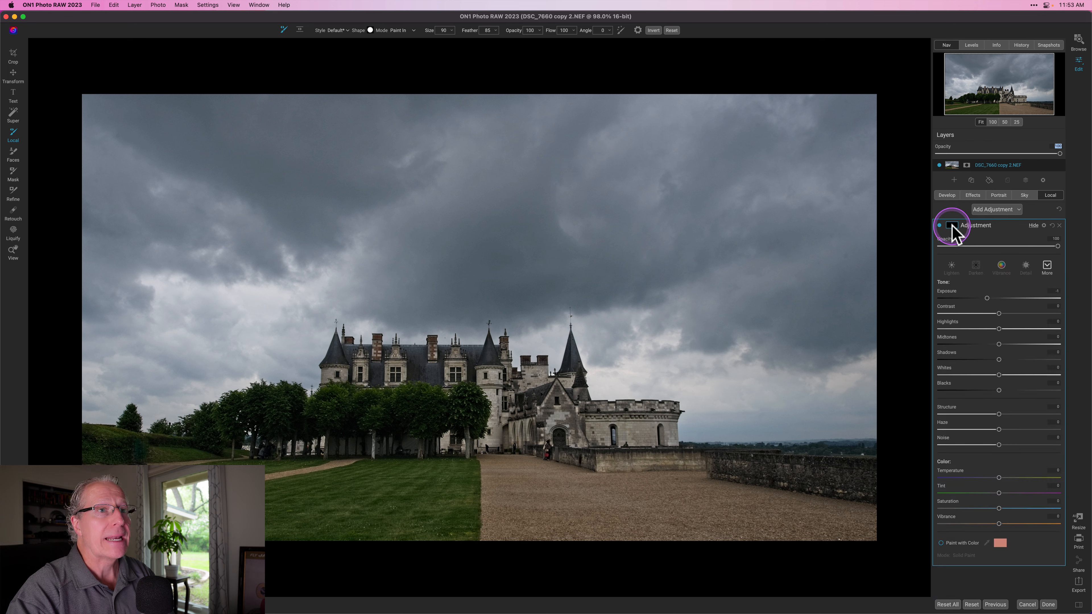
click(951, 225)
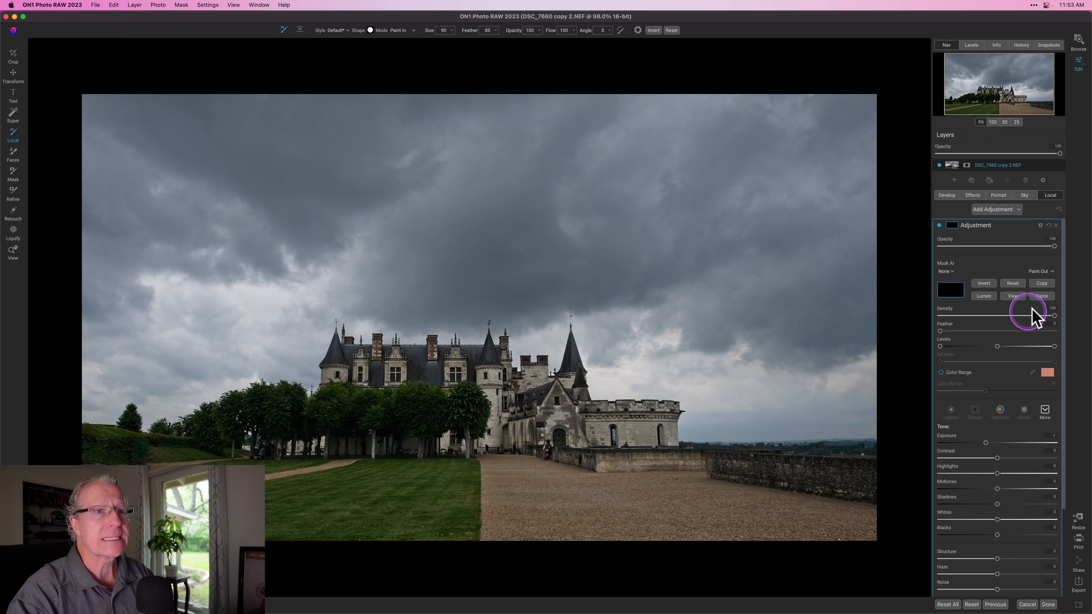
click(1042, 296)
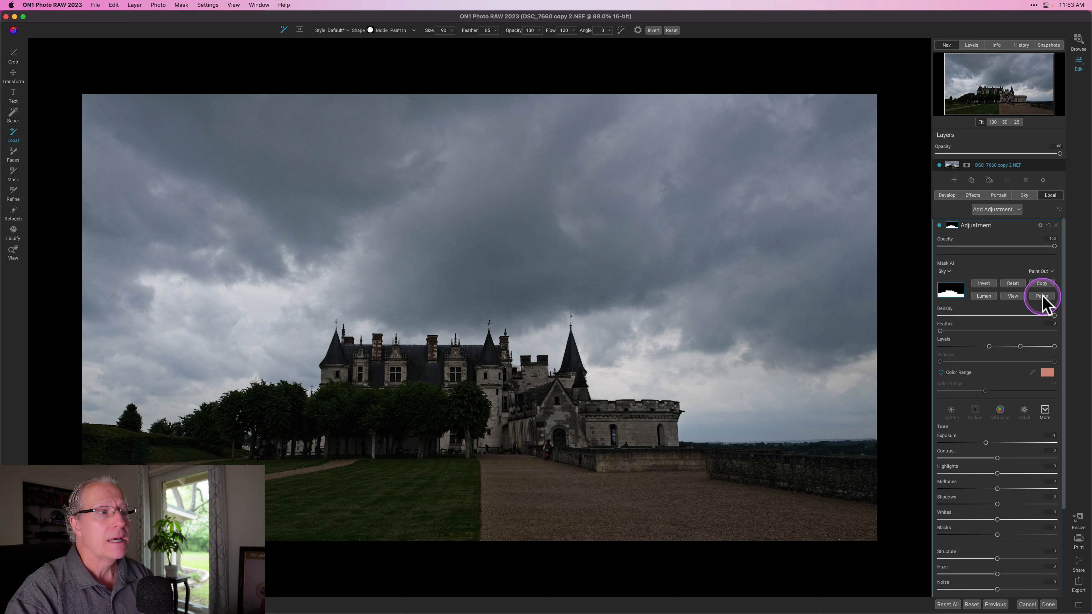
click(953, 228)
- Brighten the Local adjustment to an Exposure of 0.3 and raise its Structure to 24
drag(987, 297, 1002, 298)
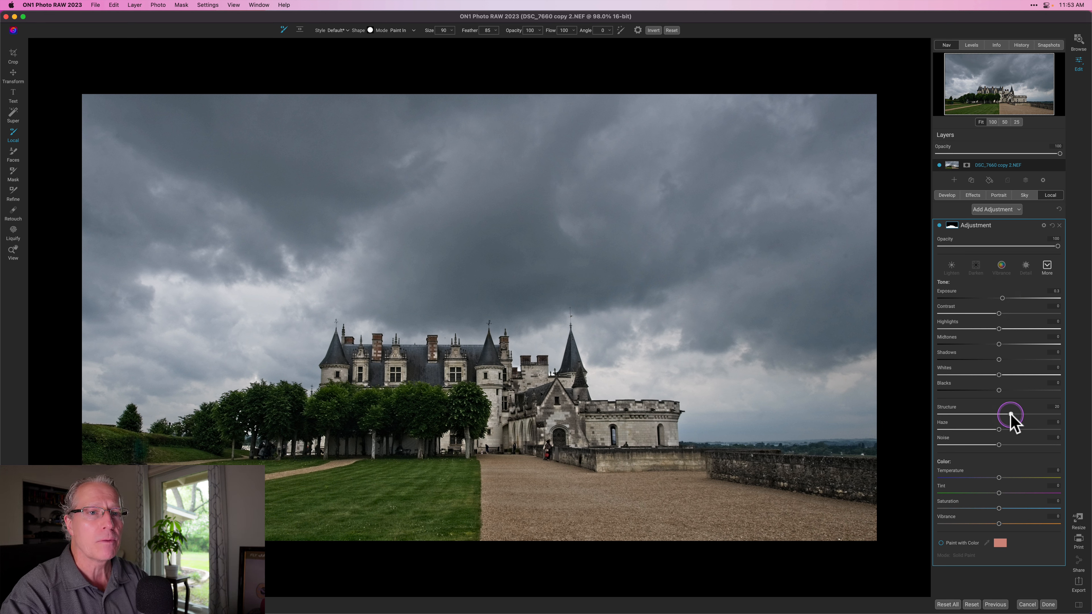
drag(1011, 414, 1012, 415)
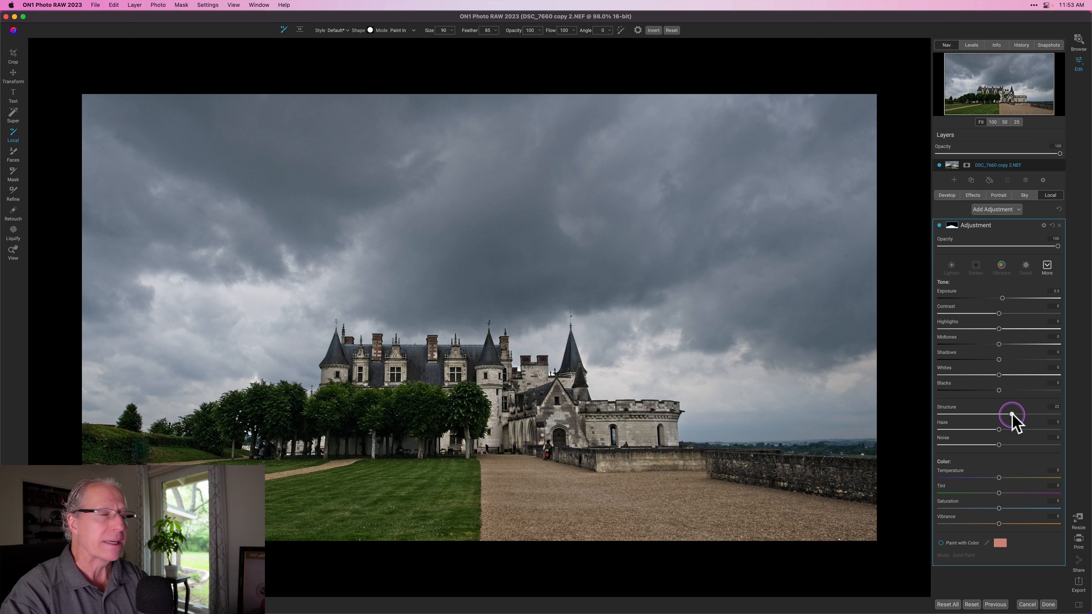
drag(1012, 414, 1013, 414)
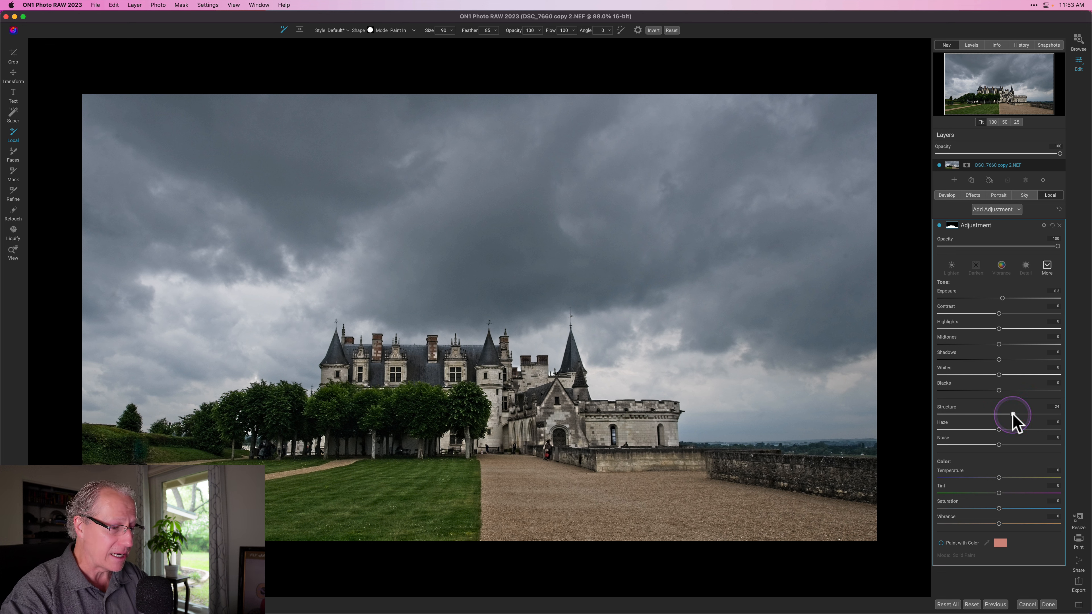
- Cool the adjustment's Temperature slightly, set Saturation to -4 and Vibrance to -13, and compare the photo with the adjustment off and on
drag(998, 476, 995, 476)
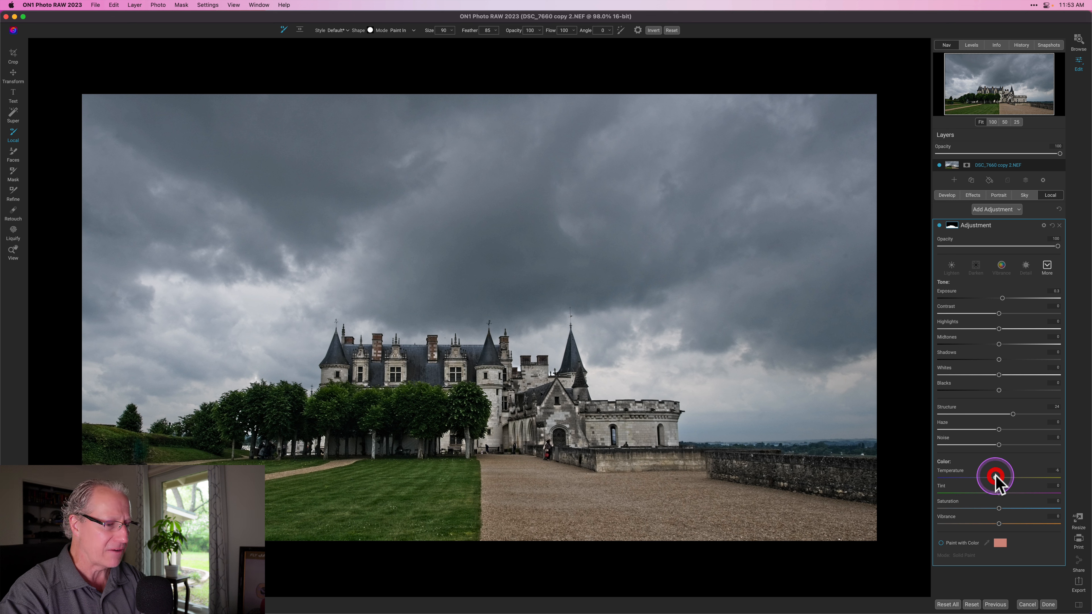
drag(999, 508, 994, 525)
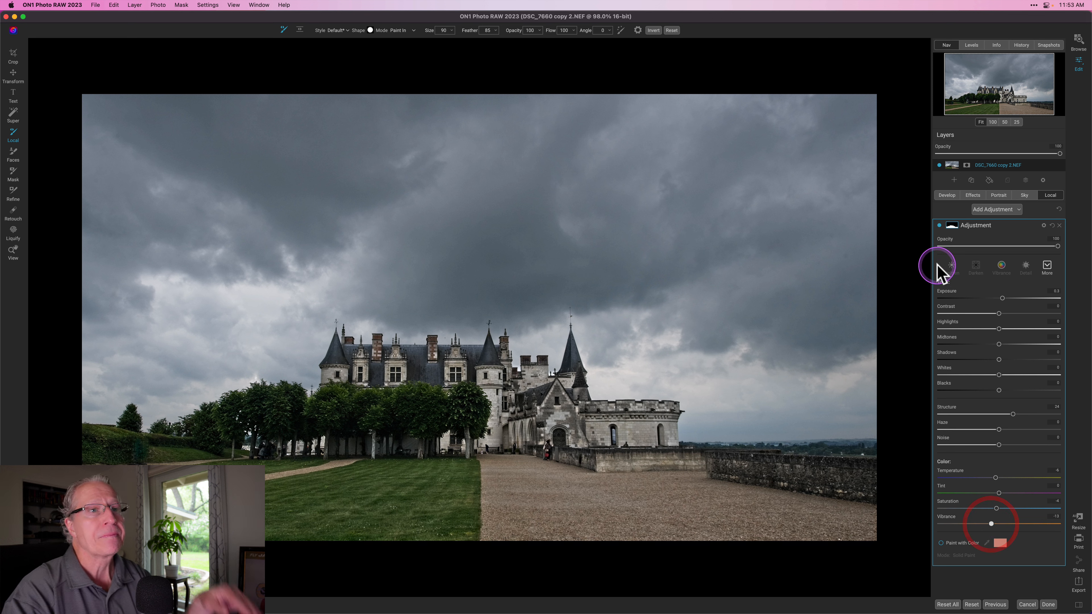
click(939, 225)
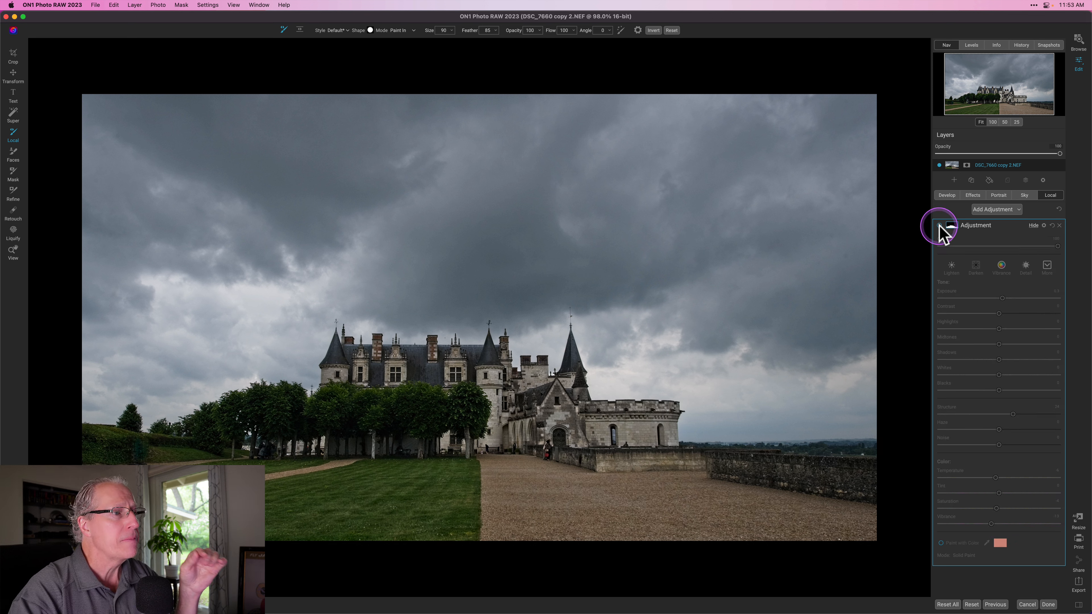
click(939, 225)
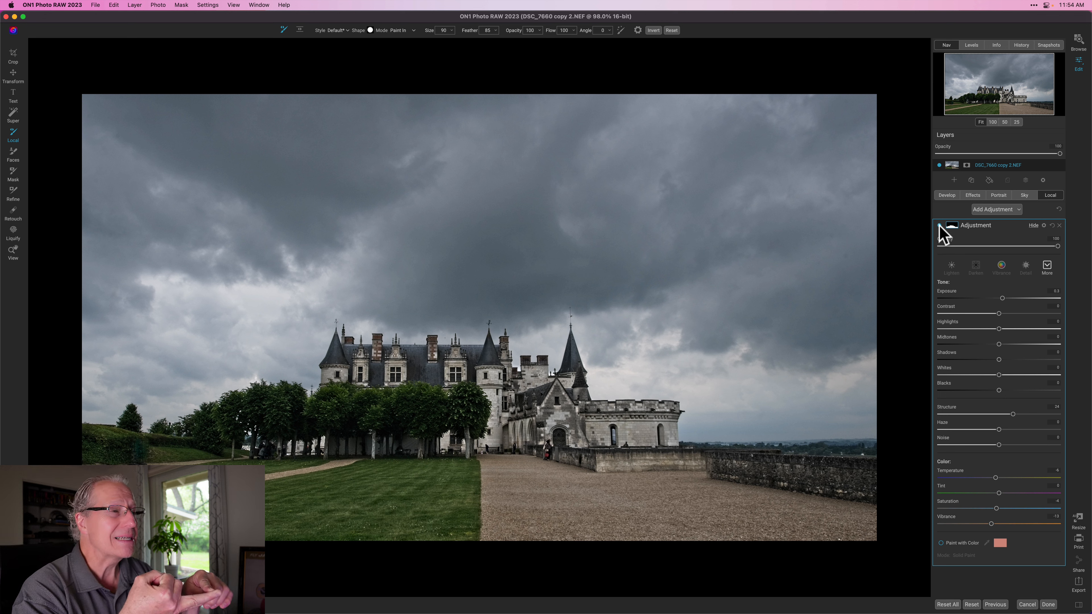
- Open the Sky Swap AI settings with their mask options and display the sky mask in black and white
click(1036, 199)
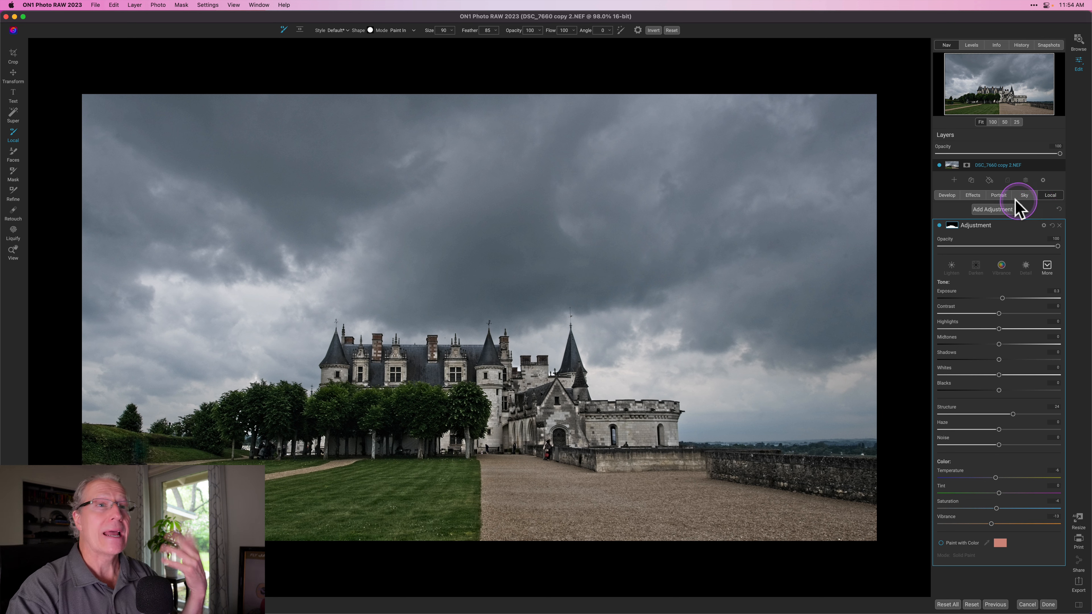
click(1024, 198)
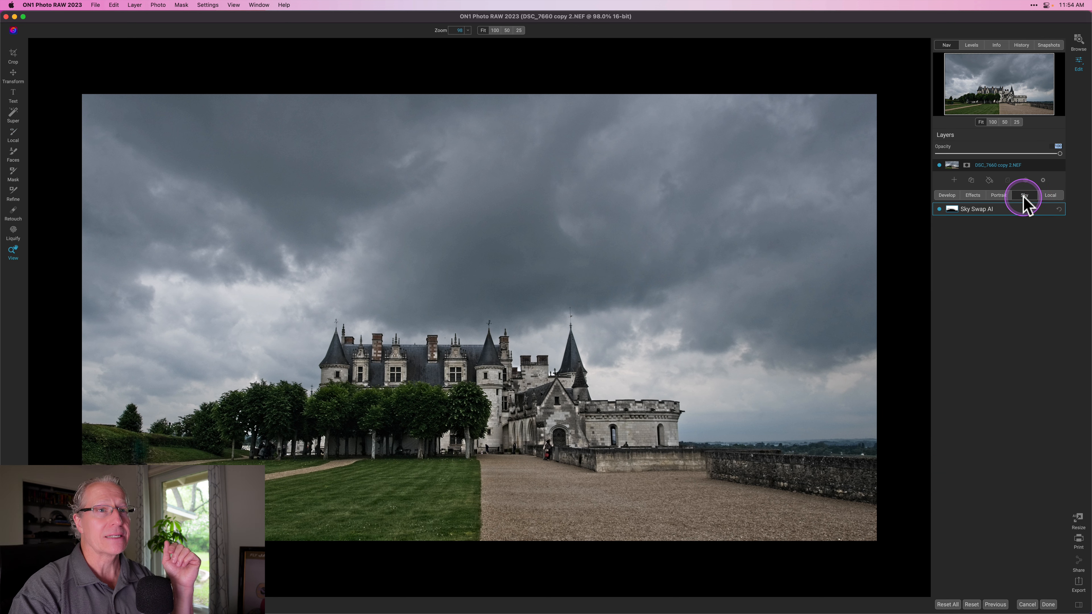
click(952, 211)
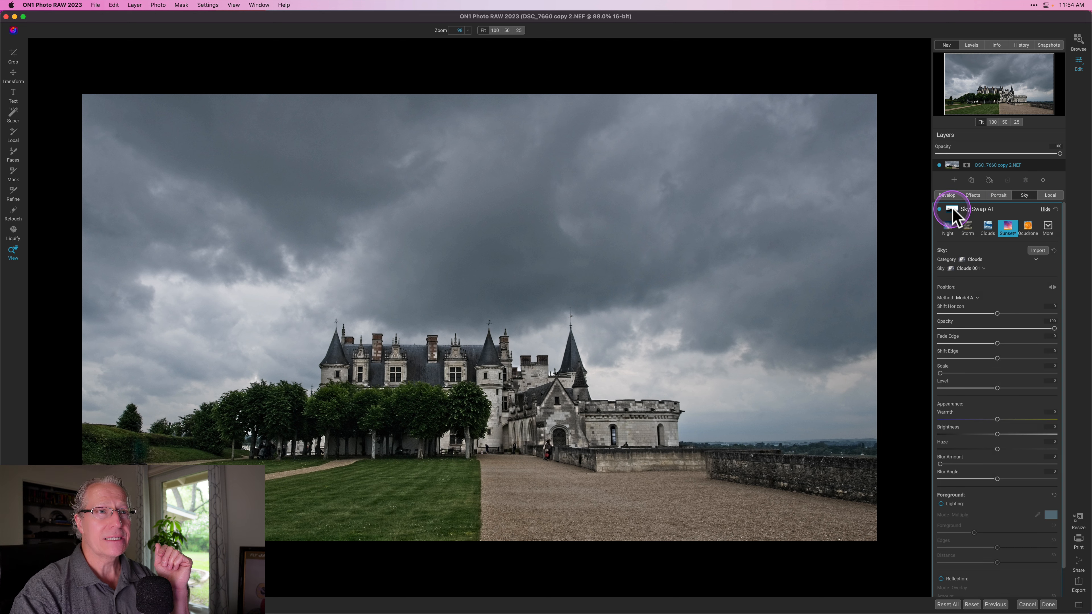
click(951, 210)
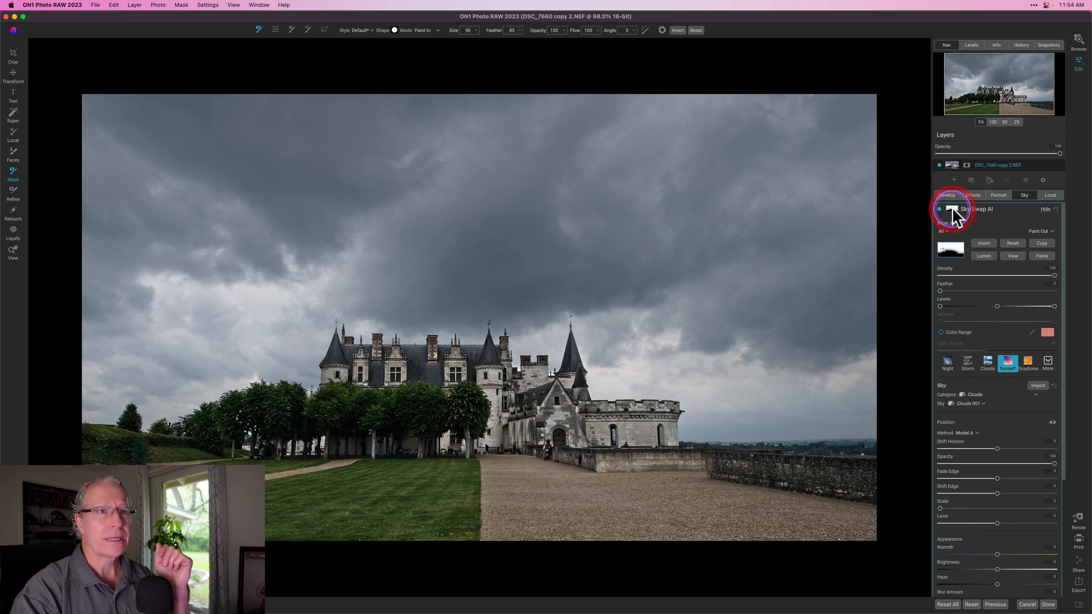
click(1012, 256)
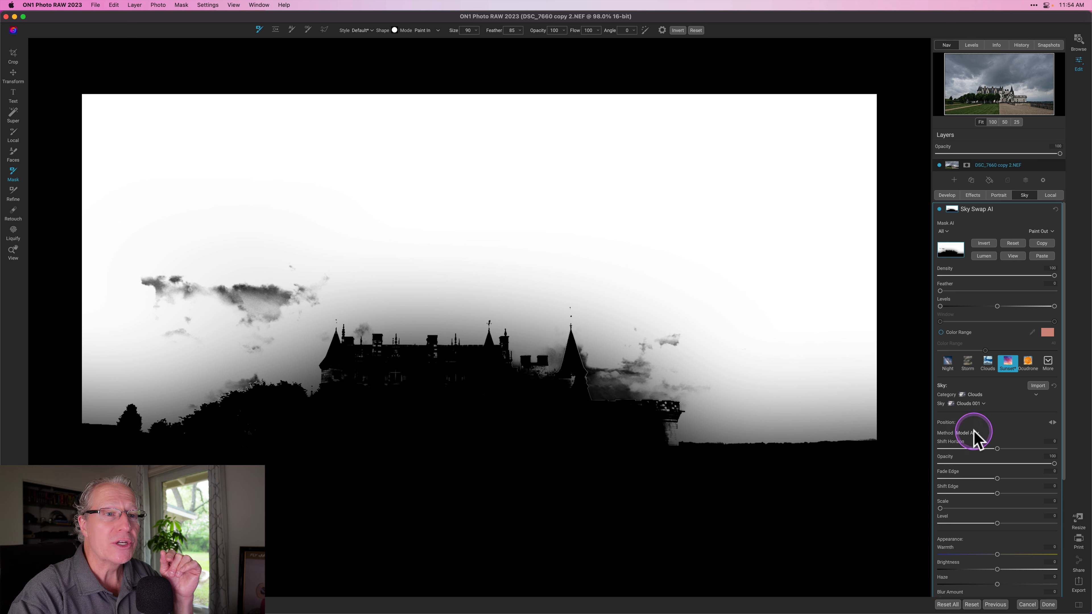
- Change the Sky Swap AI mask method to Model B
scroll(995, 431, down, 5)
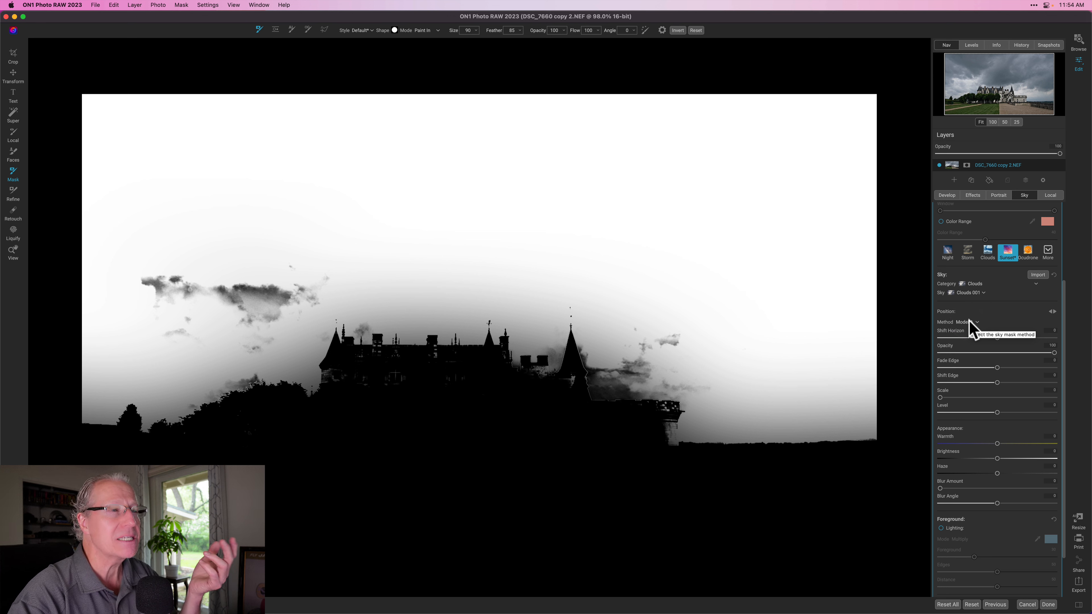
click(969, 323)
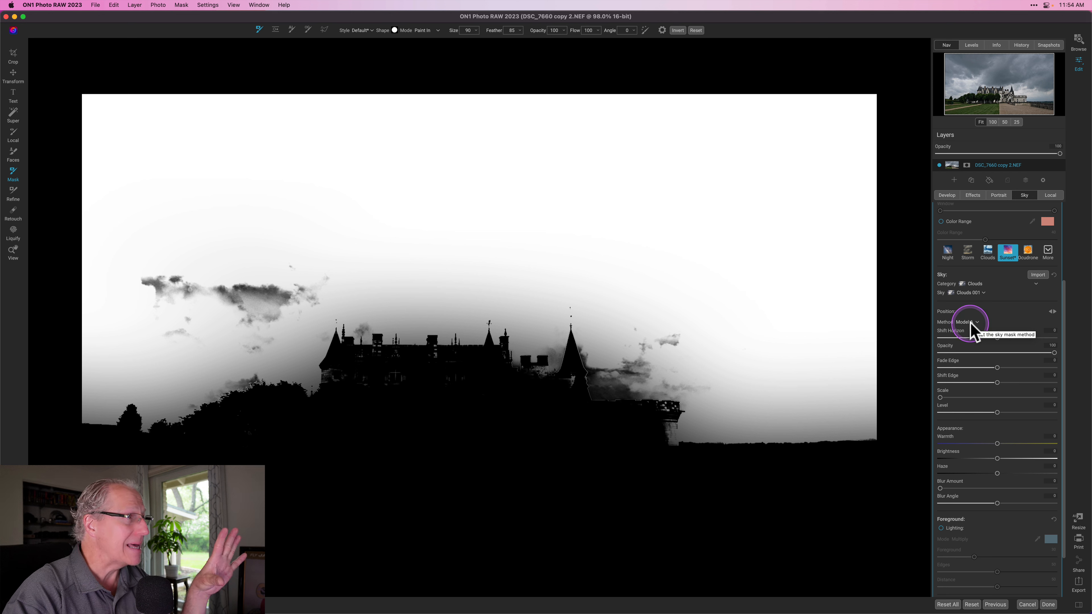
click(969, 325)
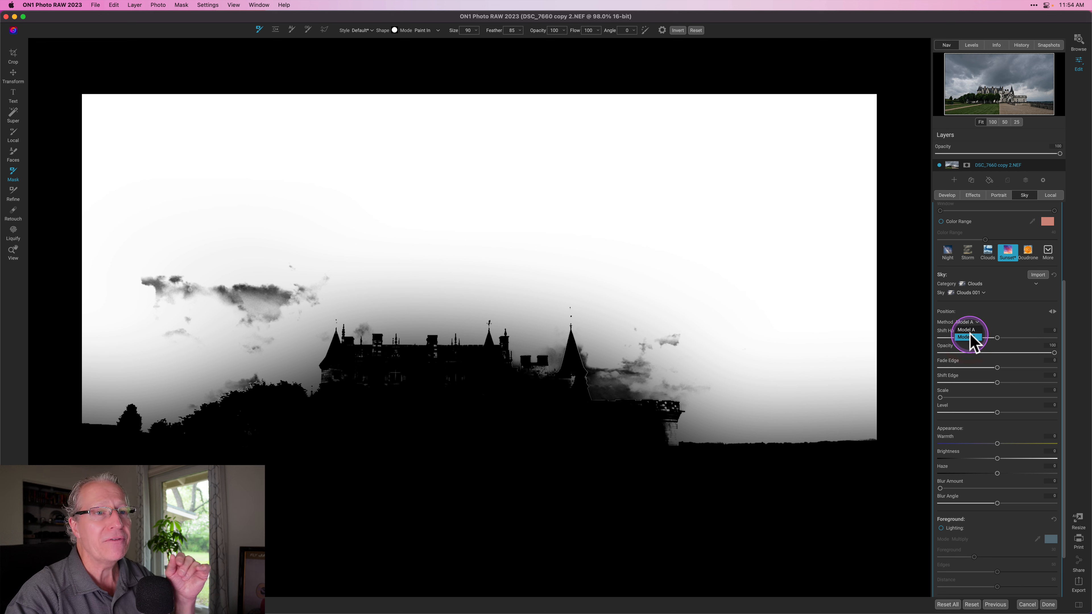
click(967, 337)
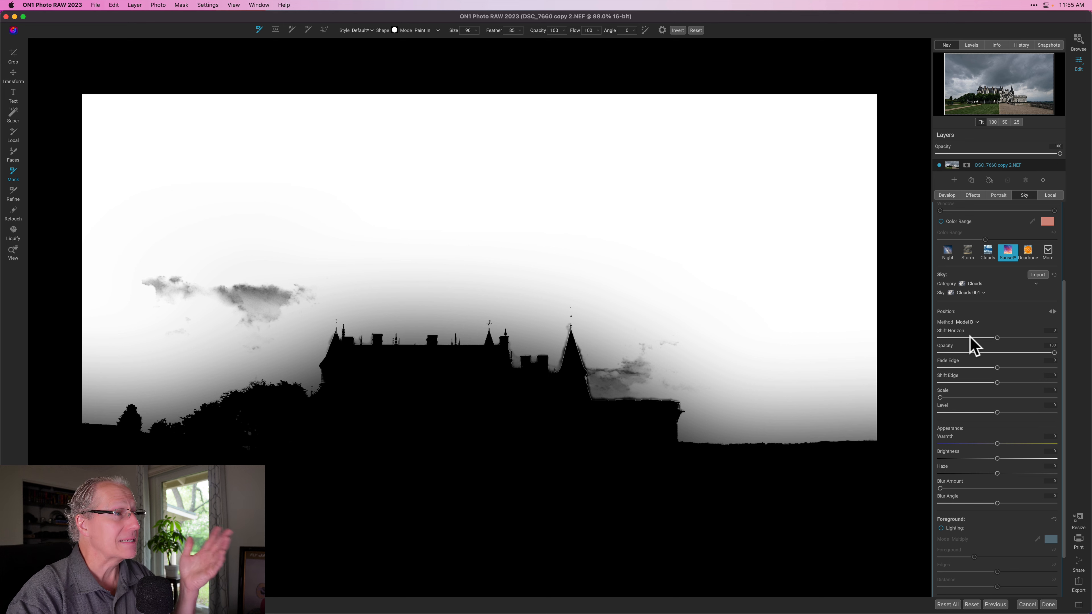
- Tighten the Sky Swap mask's Levels to turn the grey cloud remnants white, and return to the normal photo view
scroll(970, 337, up, 5)
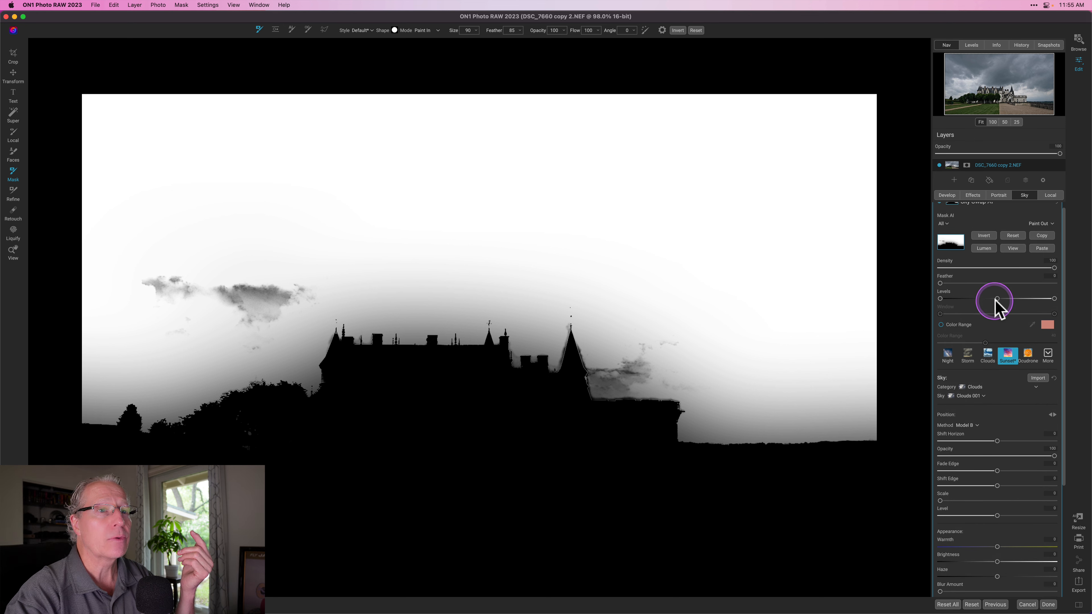
drag(996, 301, 982, 305)
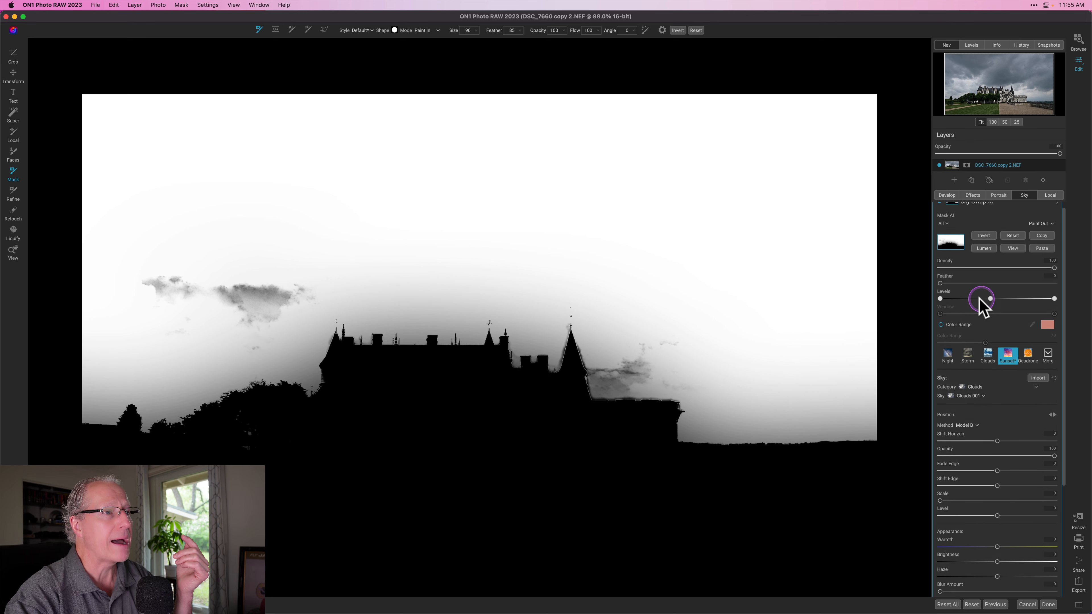
drag(1054, 299, 948, 298)
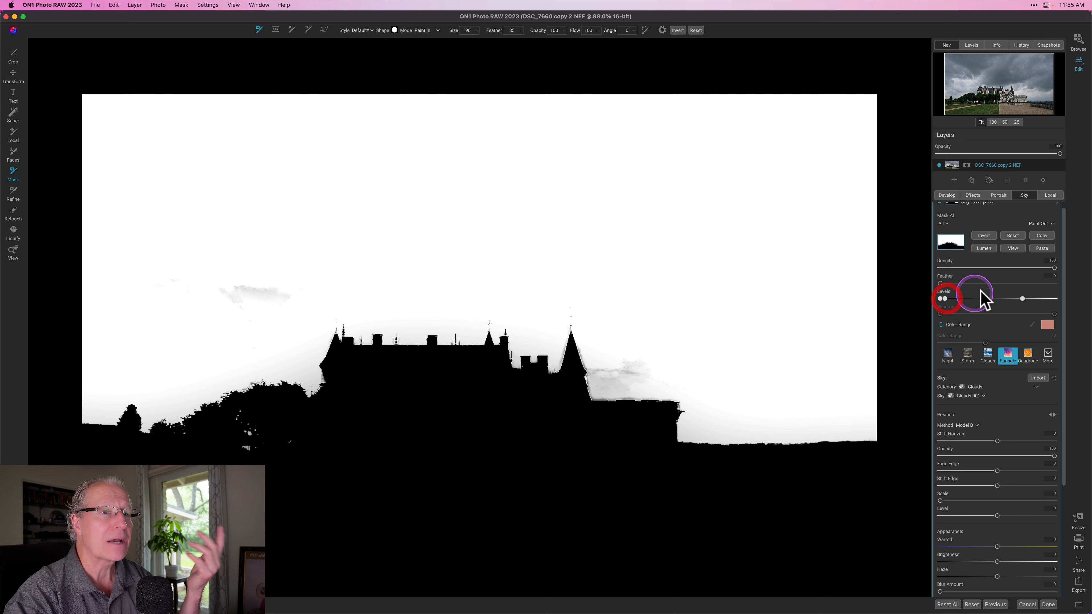
drag(1022, 298, 979, 298)
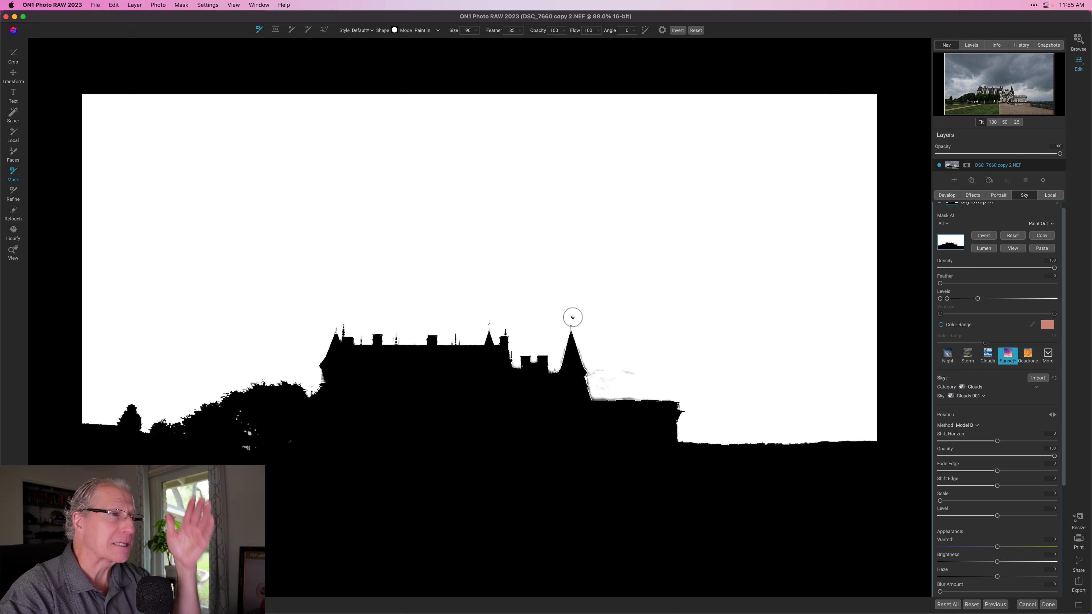
scroll(959, 295, up, 1)
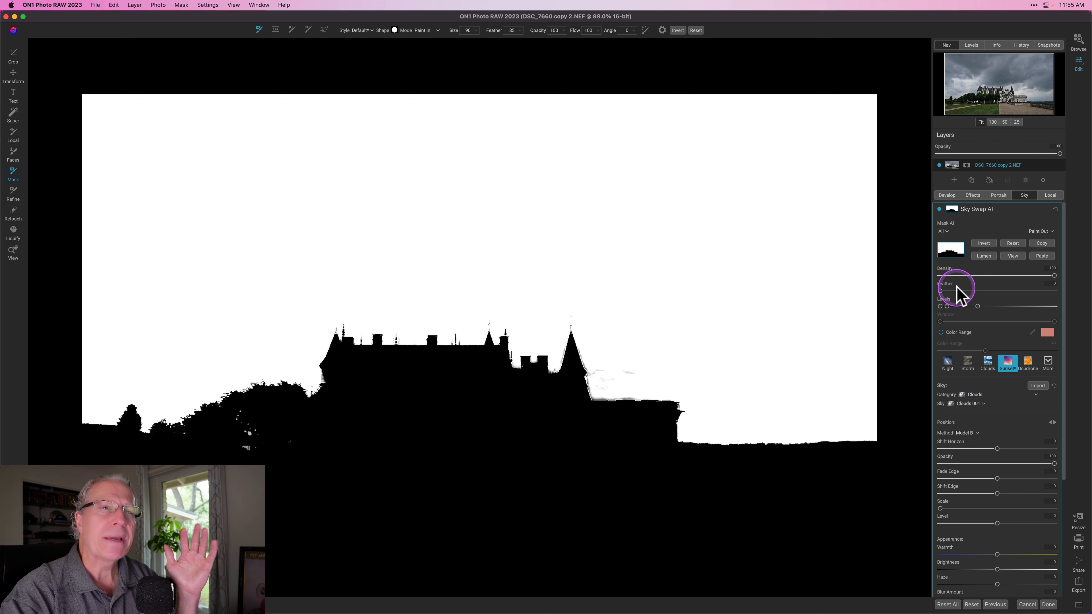
click(1013, 256)
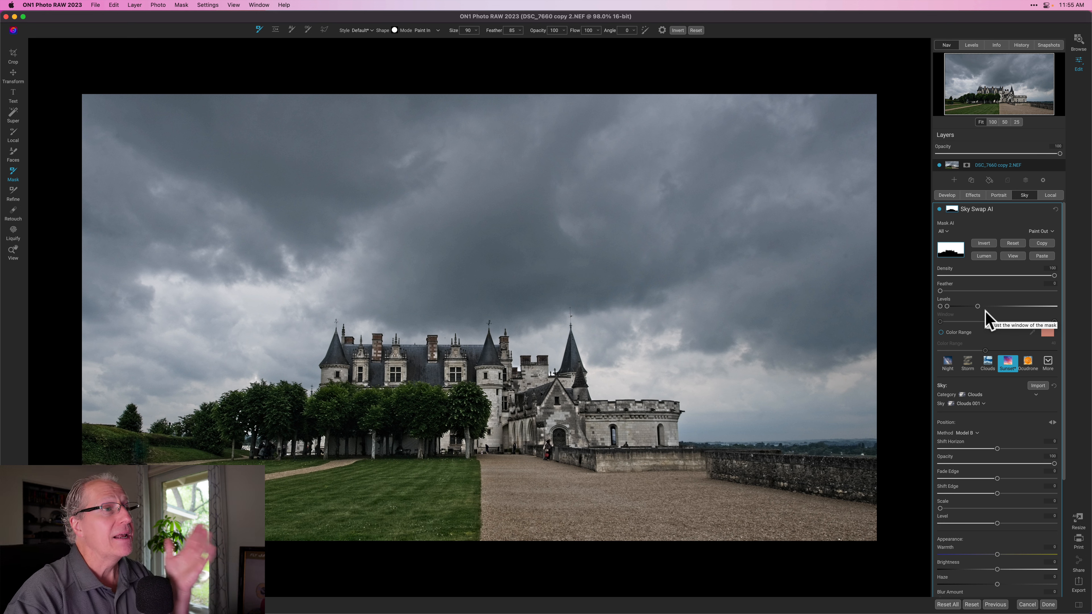
- Replace the sky with one from the OcuDrone Seriously Stormy category
click(975, 376)
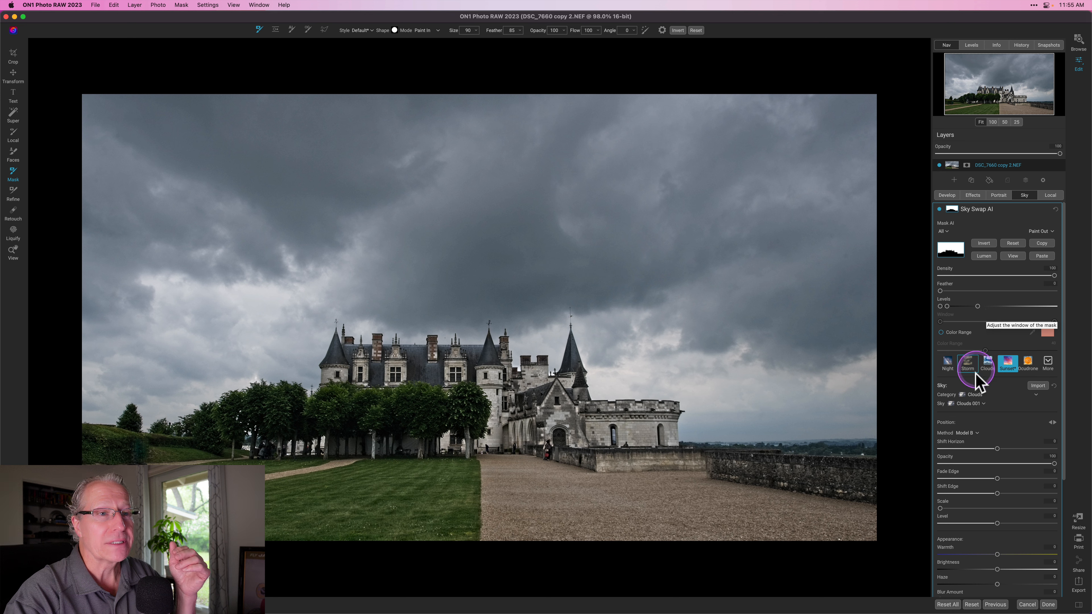
scroll(975, 376, down, 1)
scroll(975, 376, down, 2)
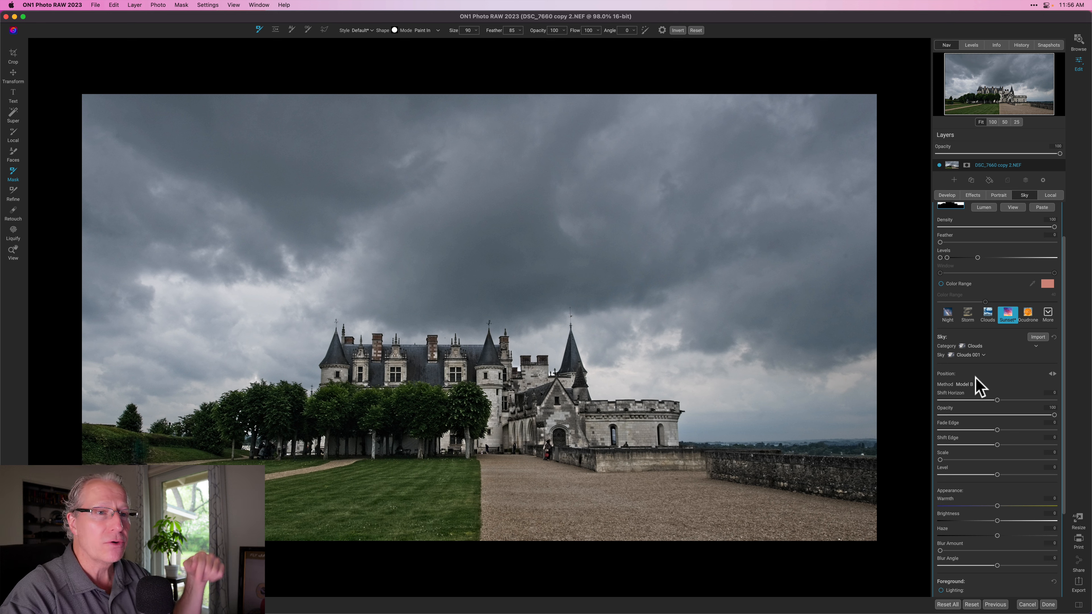
scroll(979, 387, down, 2)
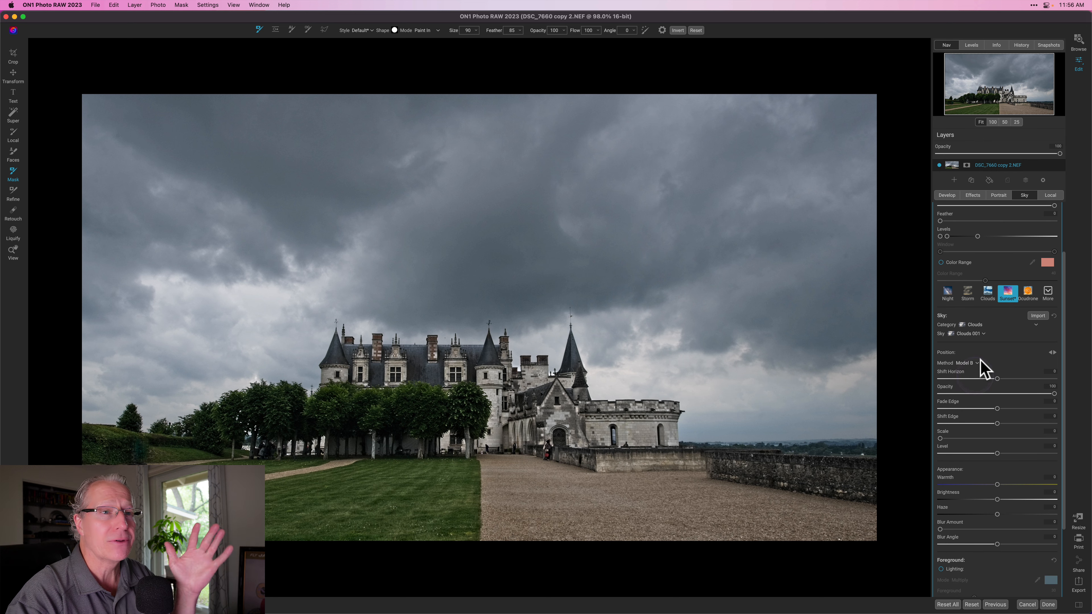
click(975, 327)
click(975, 325)
click(975, 325)
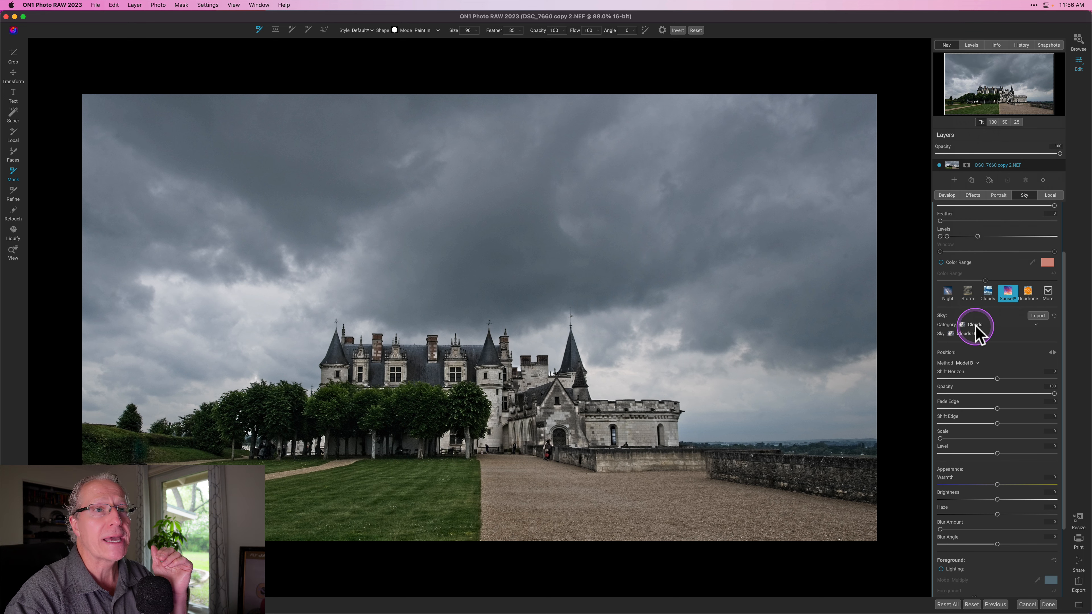
click(976, 326)
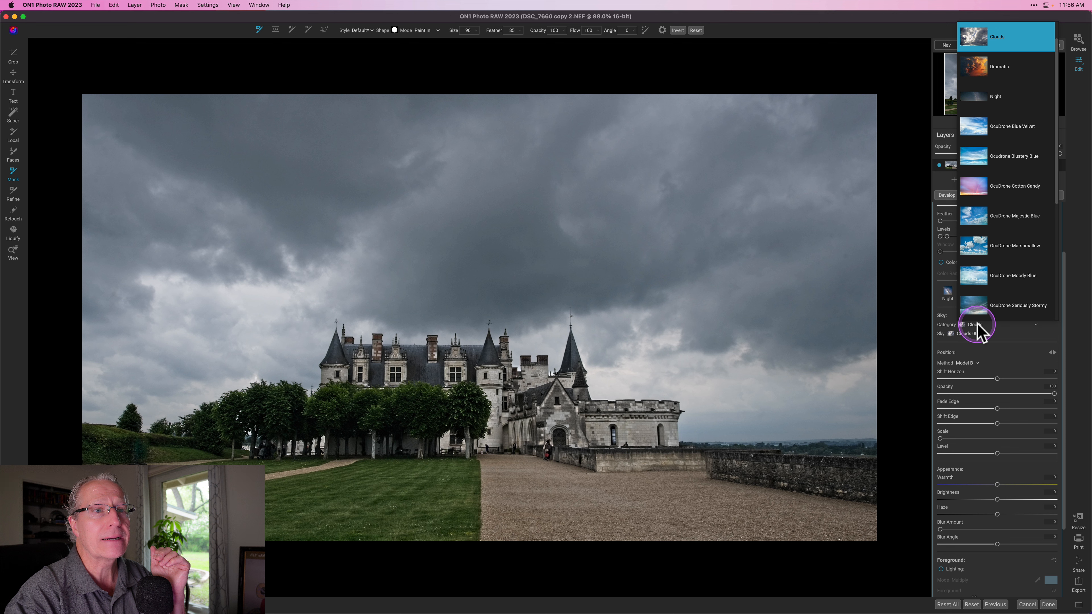
scroll(976, 316, down, 1)
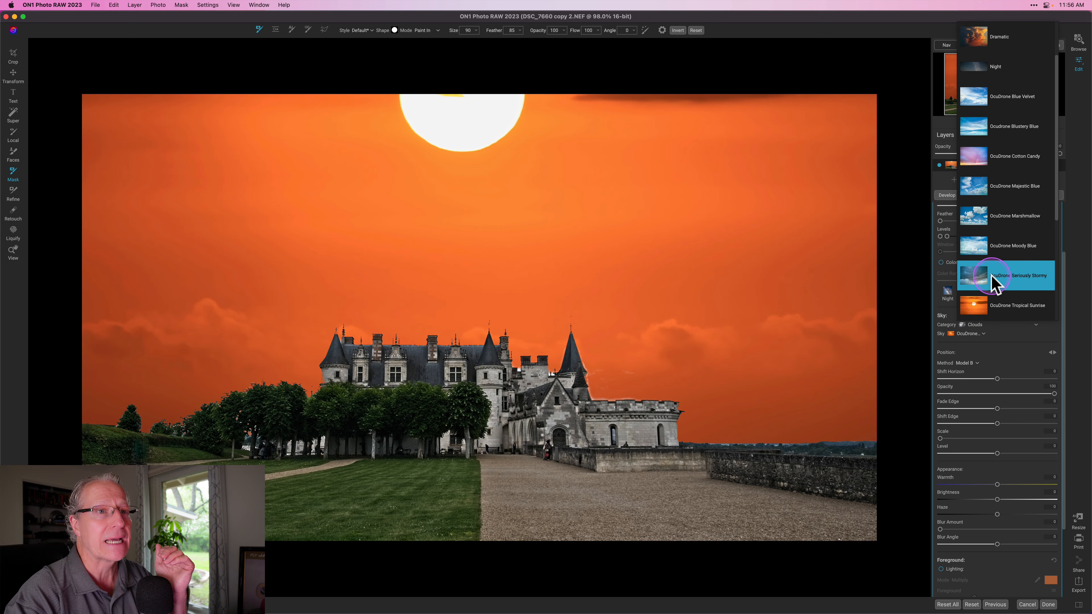
click(981, 279)
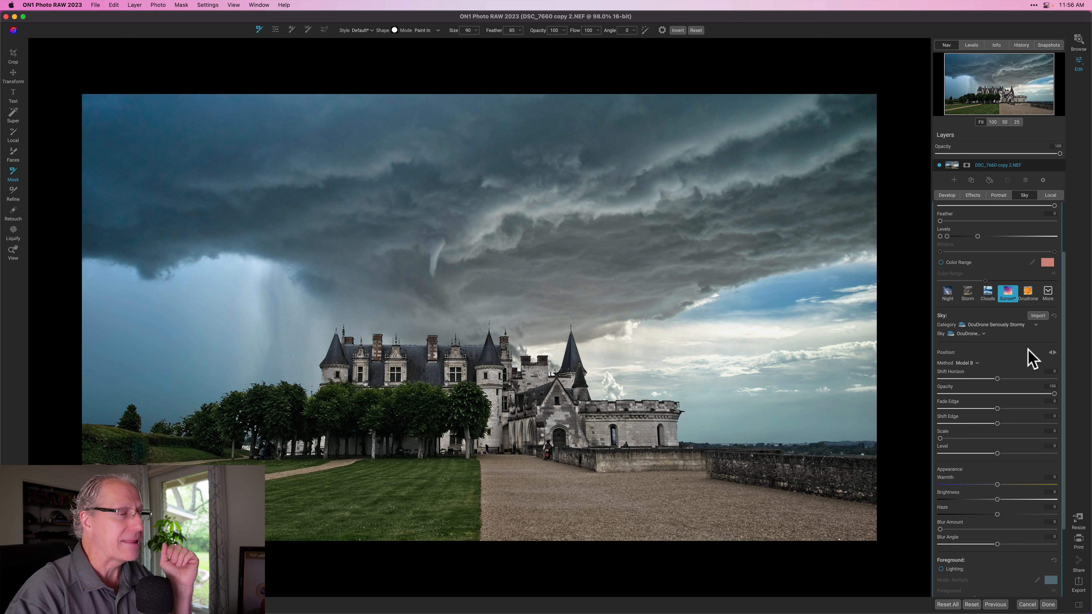
- Compare the photo with Sky Swap AI off and on, leaving the stormy sky enabled
scroll(1032, 358, up, 3)
click(939, 210)
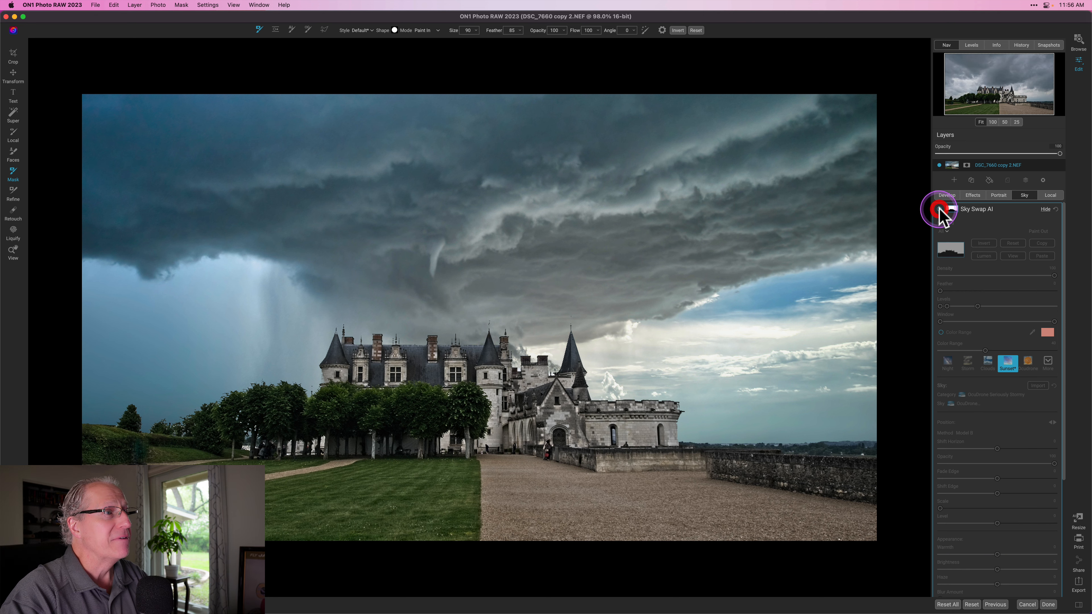
click(939, 209)
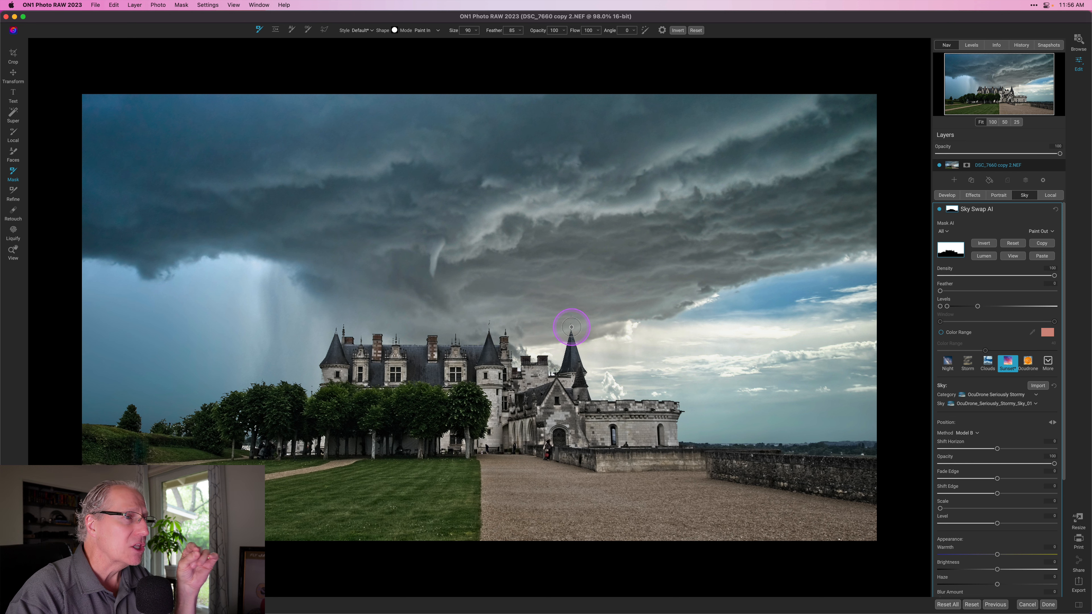
click(939, 210)
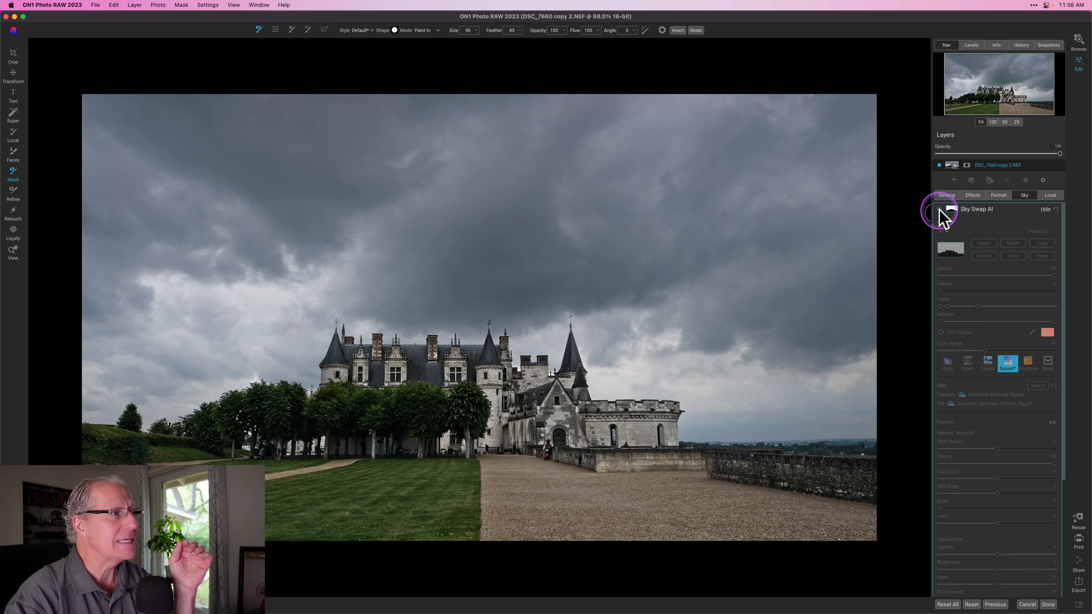
click(940, 210)
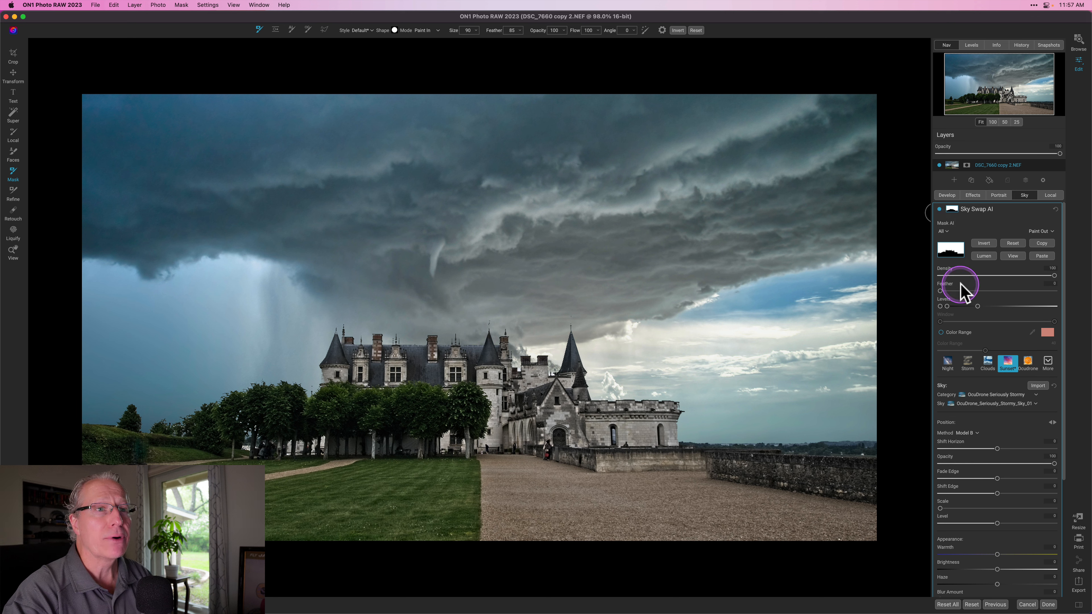
- Try flipping the replacement sky horizontally, and flip it back to its original orientation
click(953, 218)
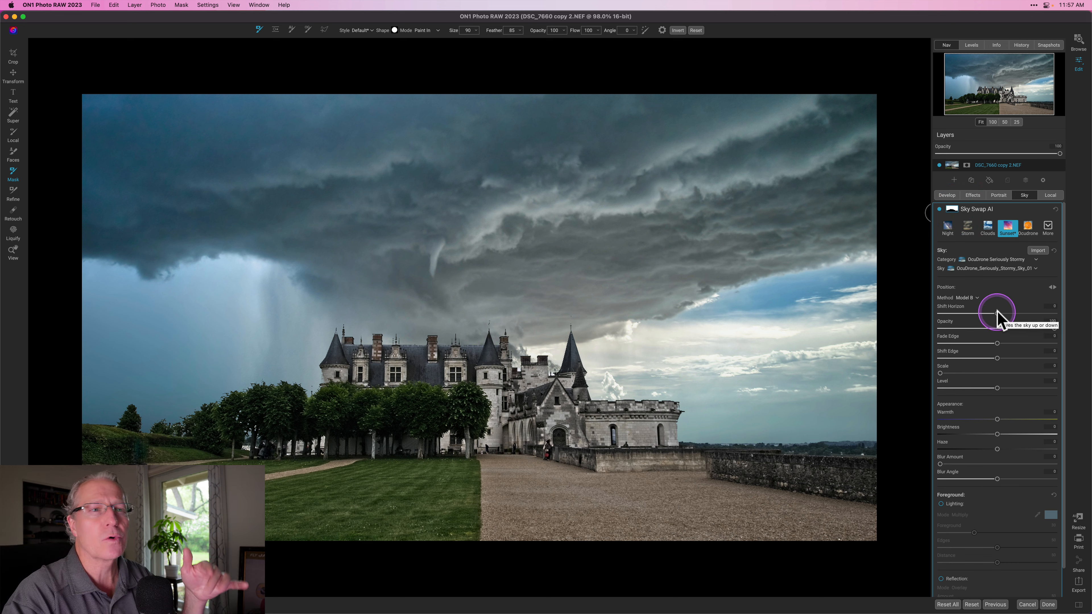
click(1052, 287)
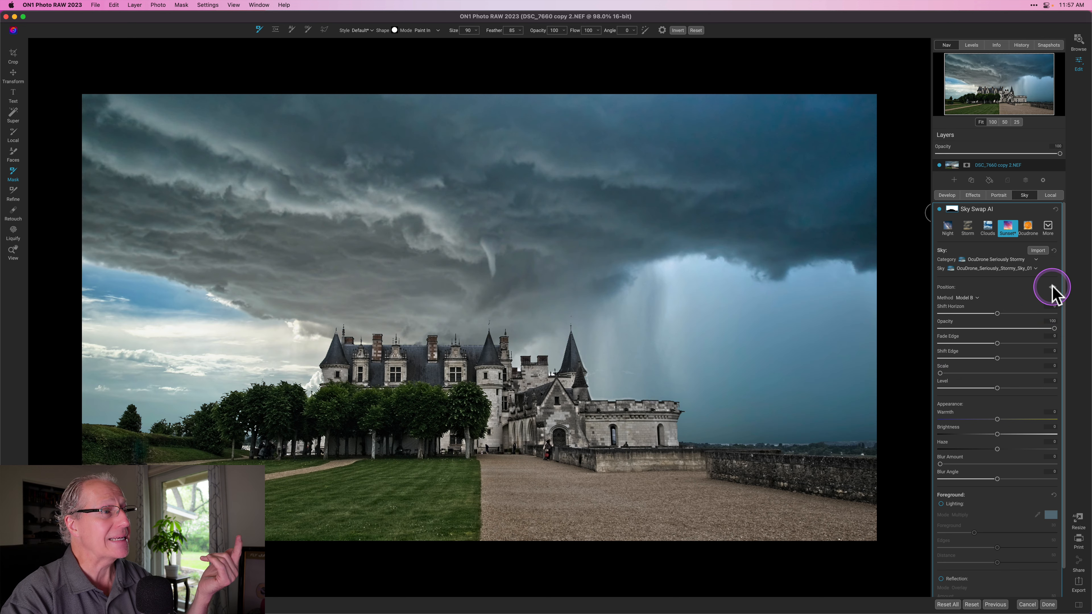
click(1052, 287)
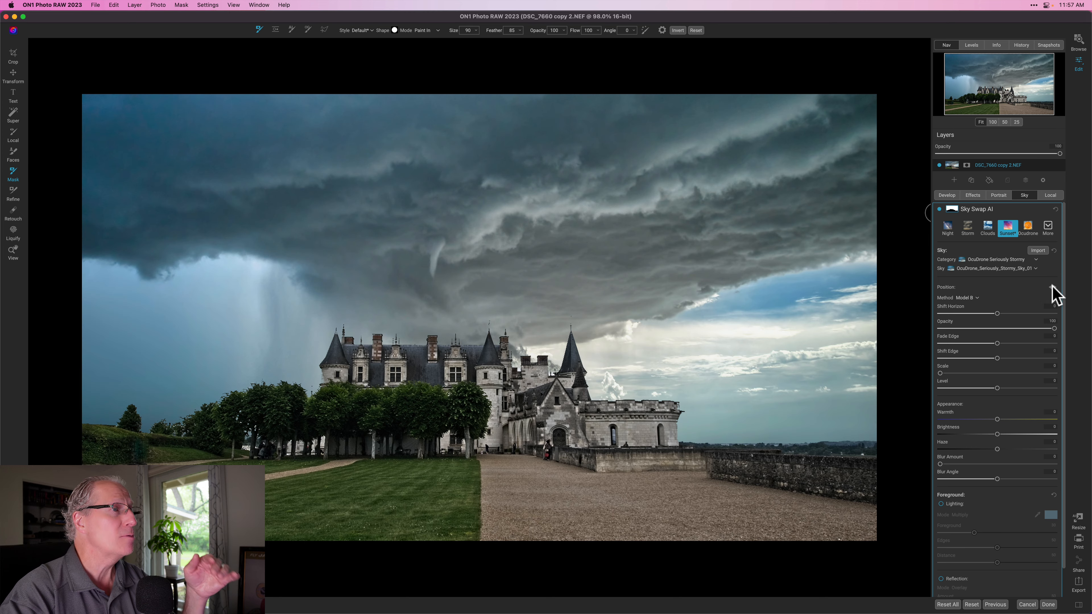
drag(972, 363, 975, 345)
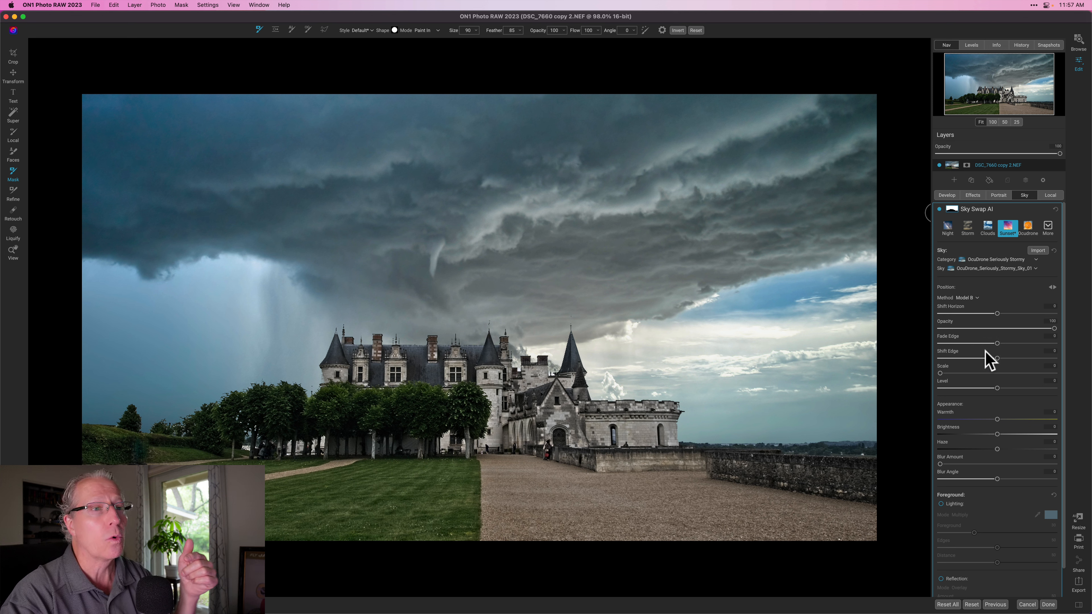
- Return to the effects settings, add a blue solid Photo Filter and lower its Amount to about 12
click(975, 192)
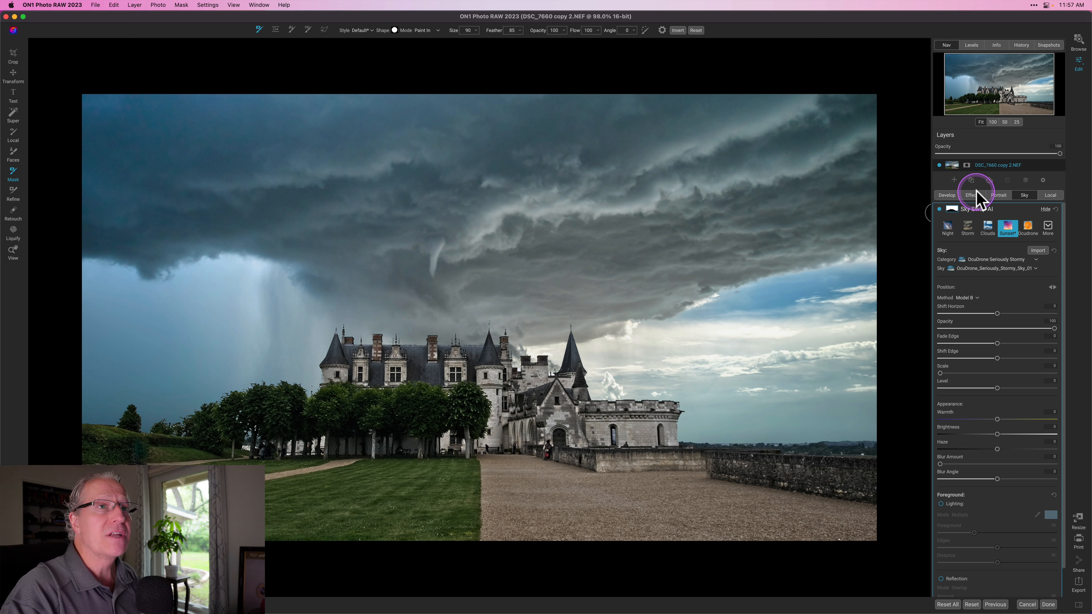
click(974, 193)
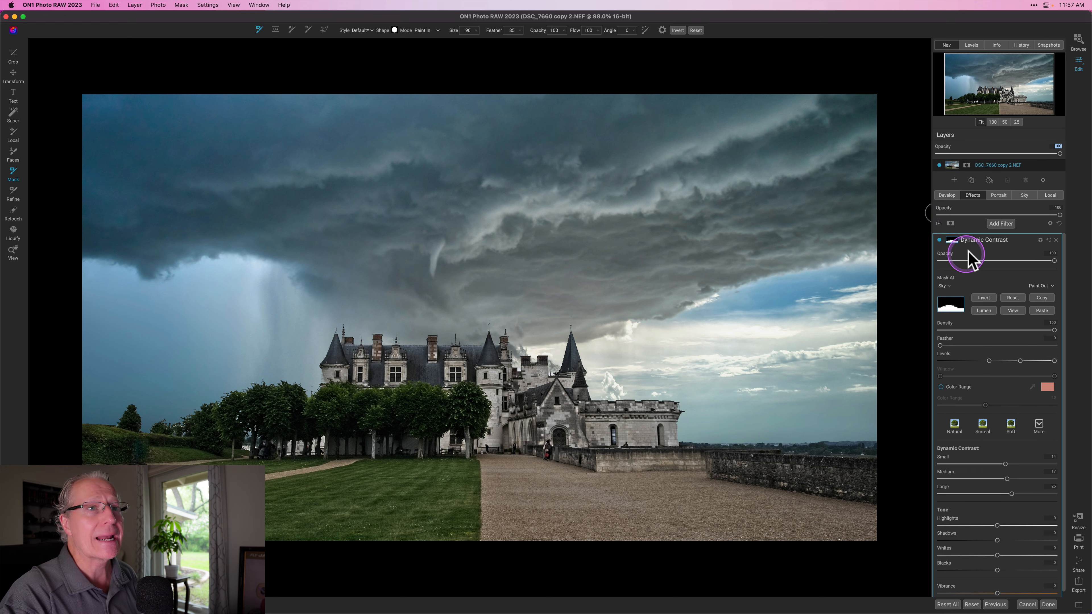
click(977, 239)
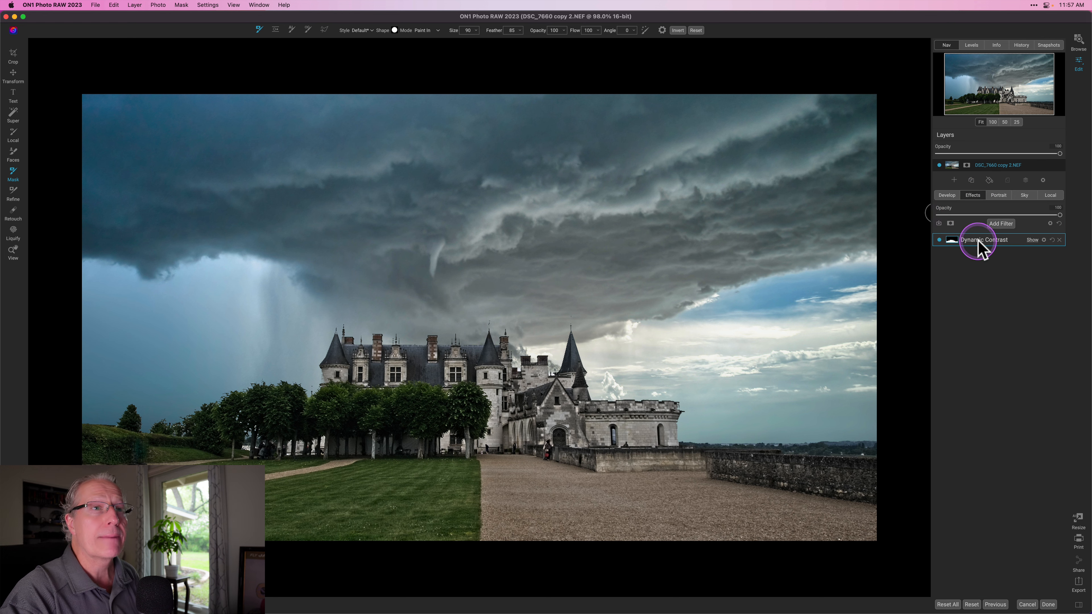
click(999, 222)
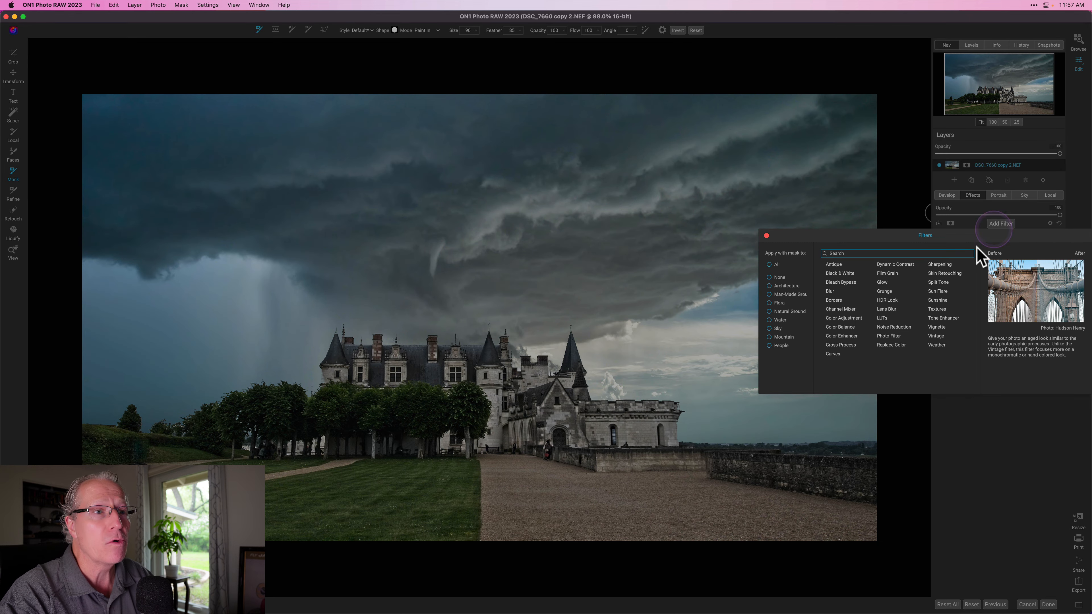
click(895, 335)
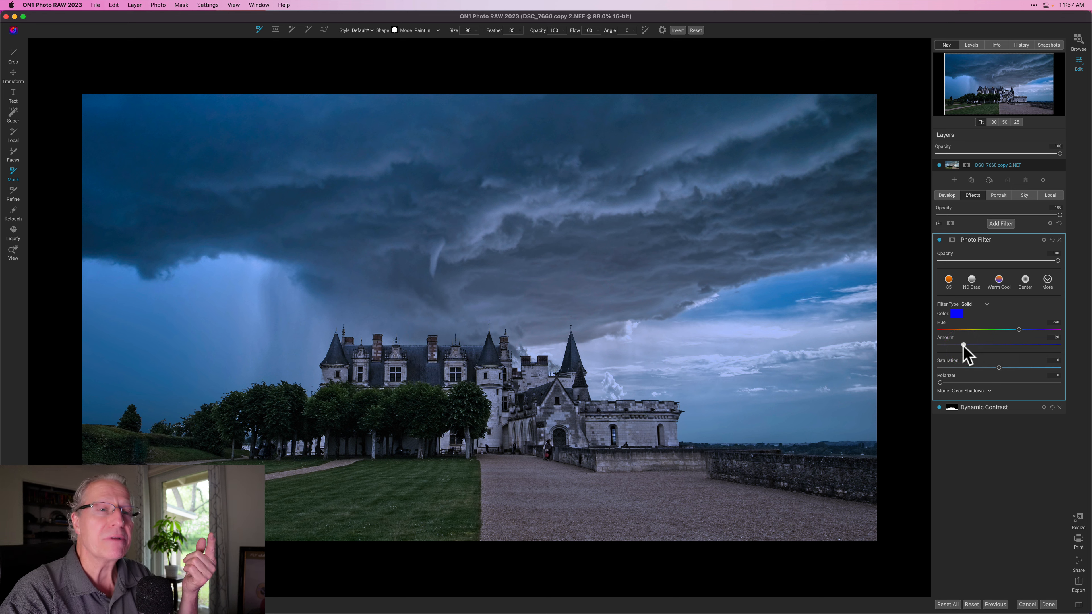
drag(964, 345, 957, 344)
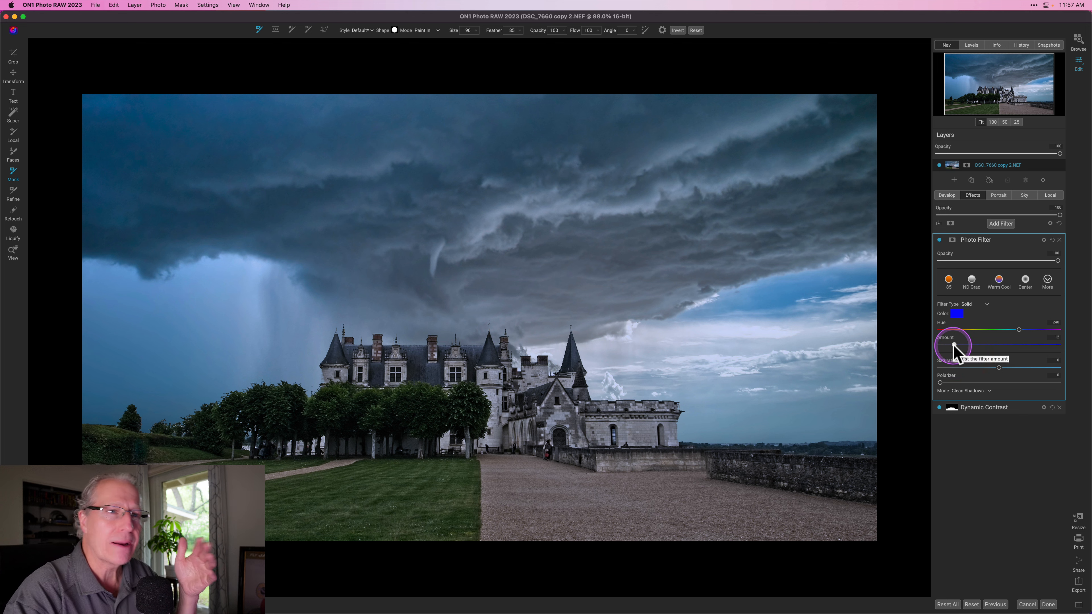
- Apply a luminosity mask to the Photo Filter and display the mask in black and white
click(951, 241)
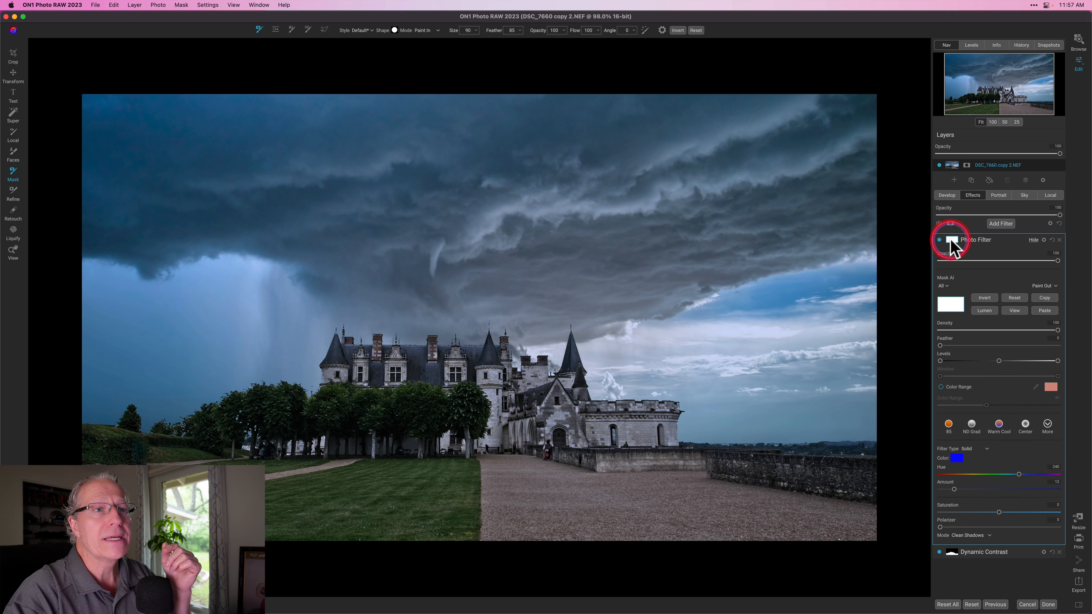
click(985, 310)
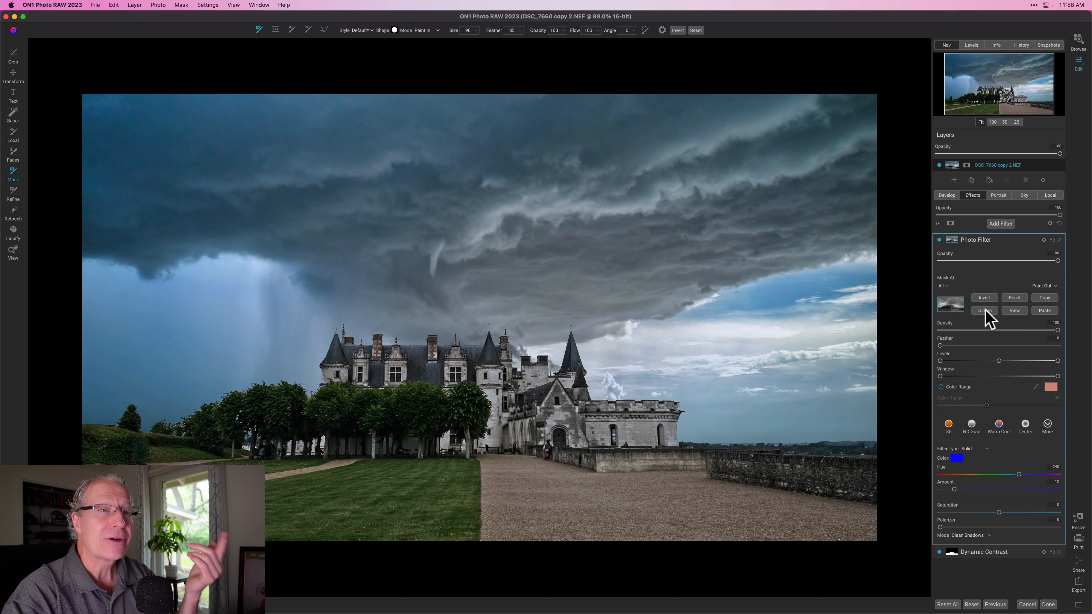
click(1015, 310)
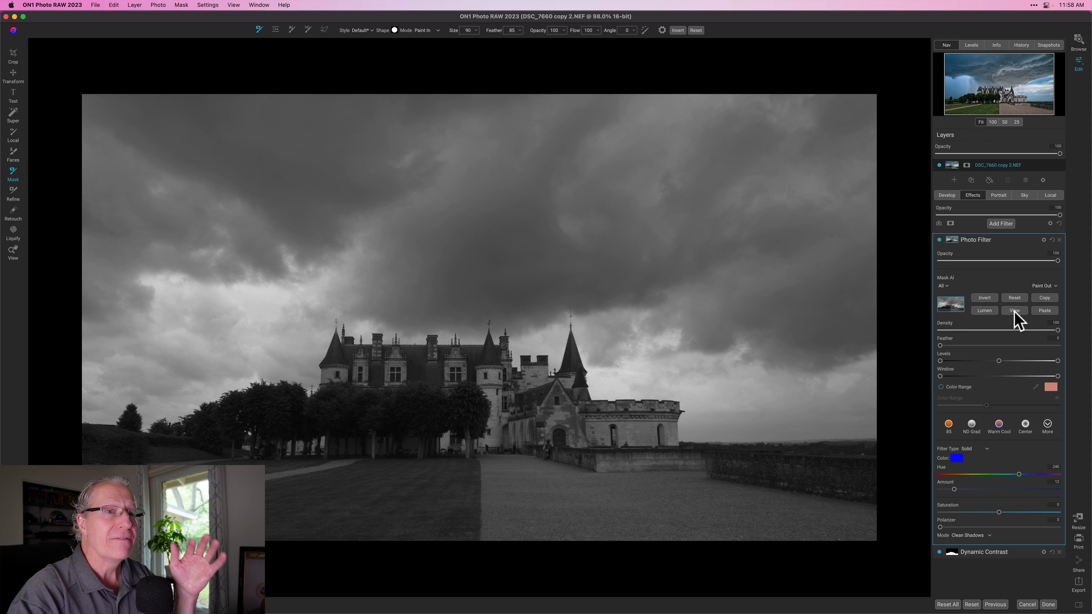
- Compare the Photo Filter with its luminosity mask inverted and non-inverted, keeping it non-inverted, and close the mask options
click(986, 297)
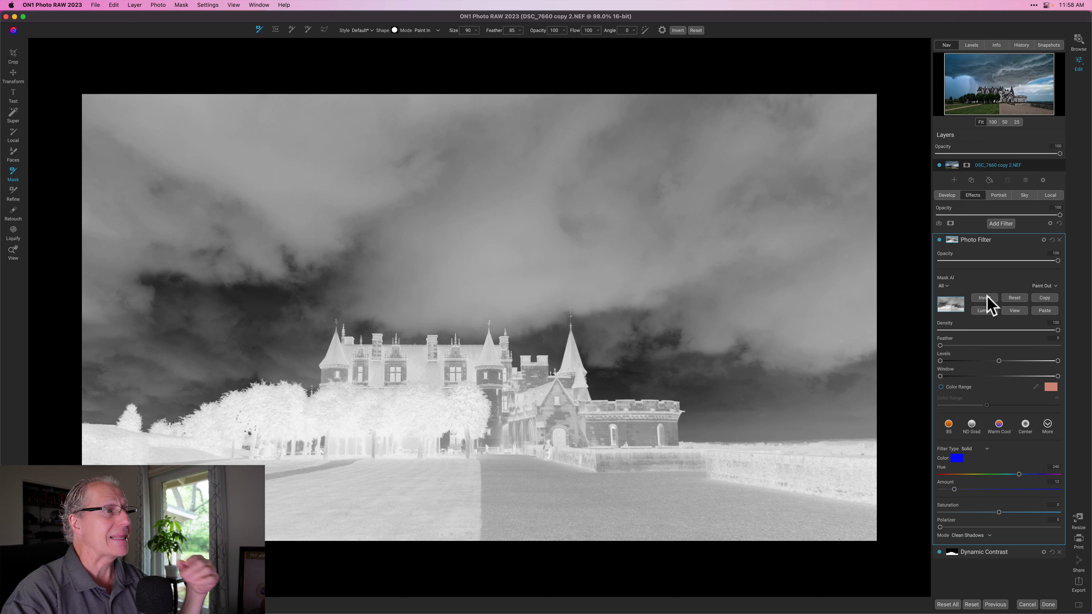
click(1017, 310)
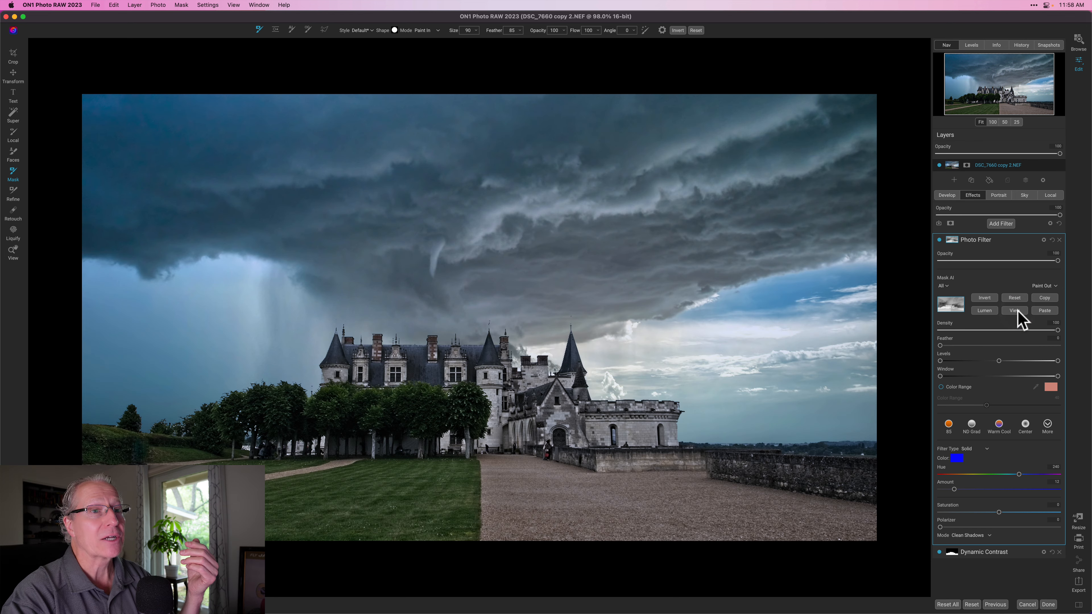
click(991, 300)
click(988, 297)
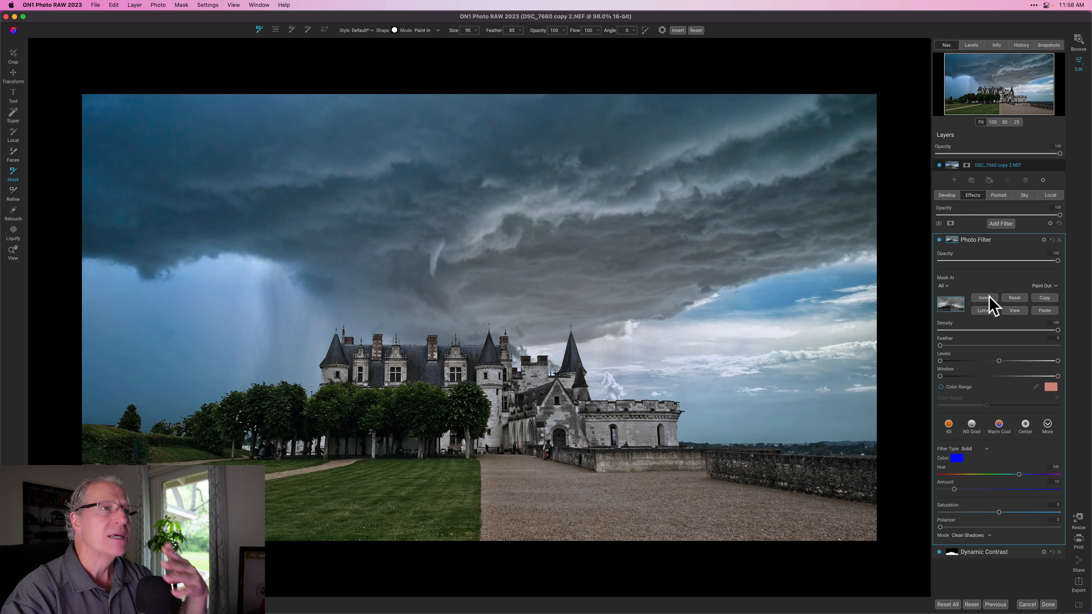
click(951, 240)
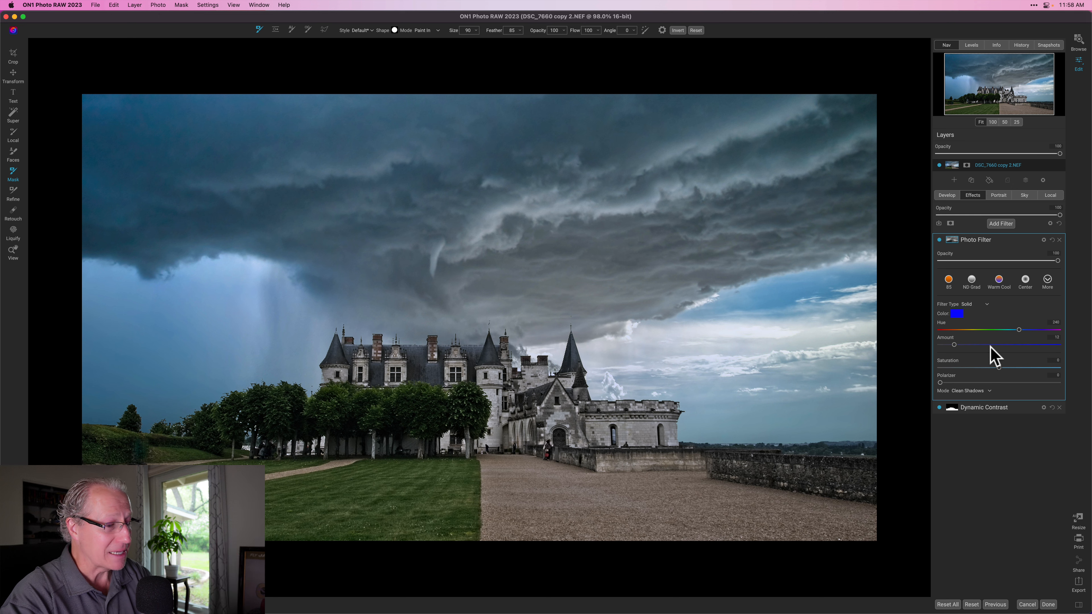
- Add a Sunshine filter with slightly raised Saturation, and compare the photo with the filter off and on
click(1002, 224)
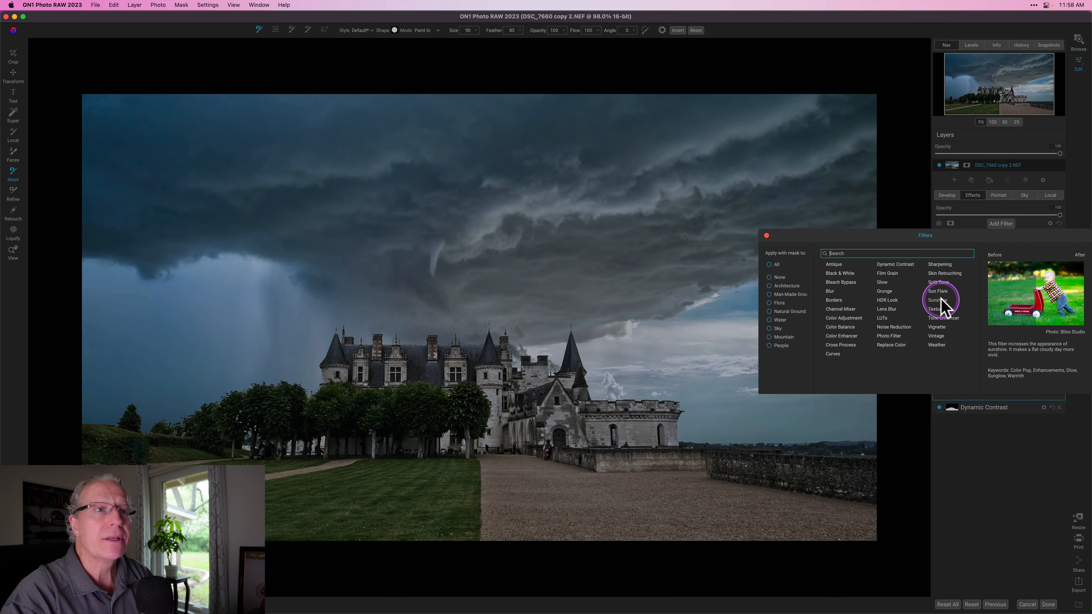
click(941, 299)
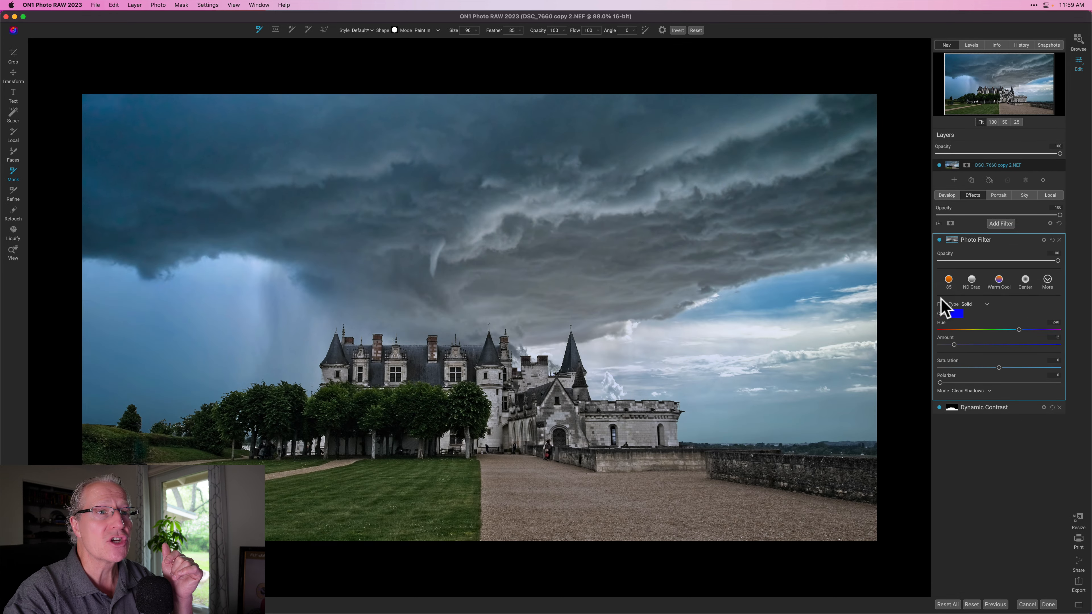
drag(999, 313, 1003, 341)
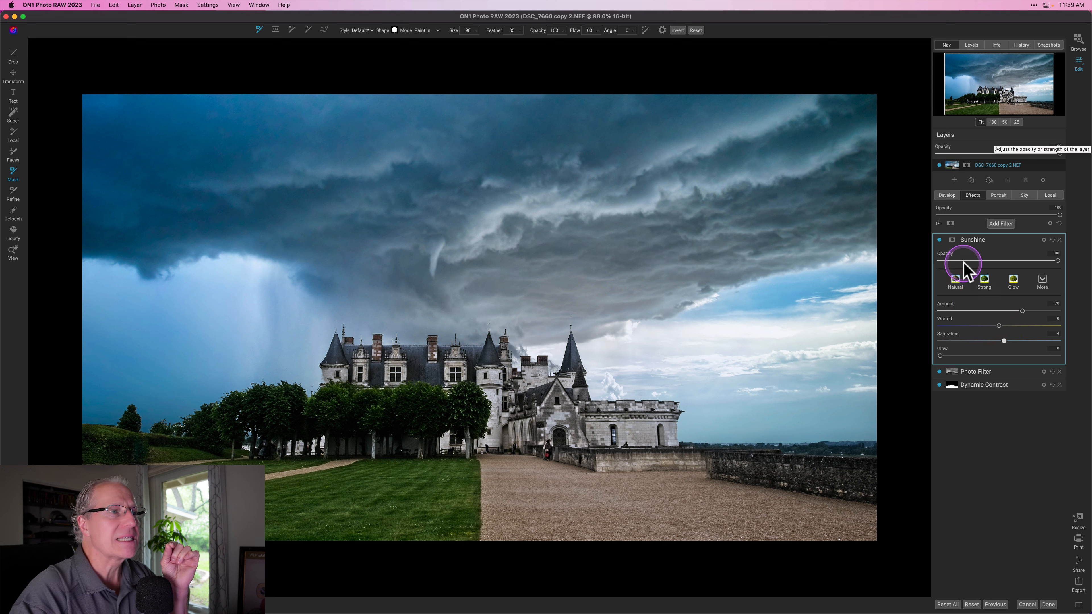
click(939, 240)
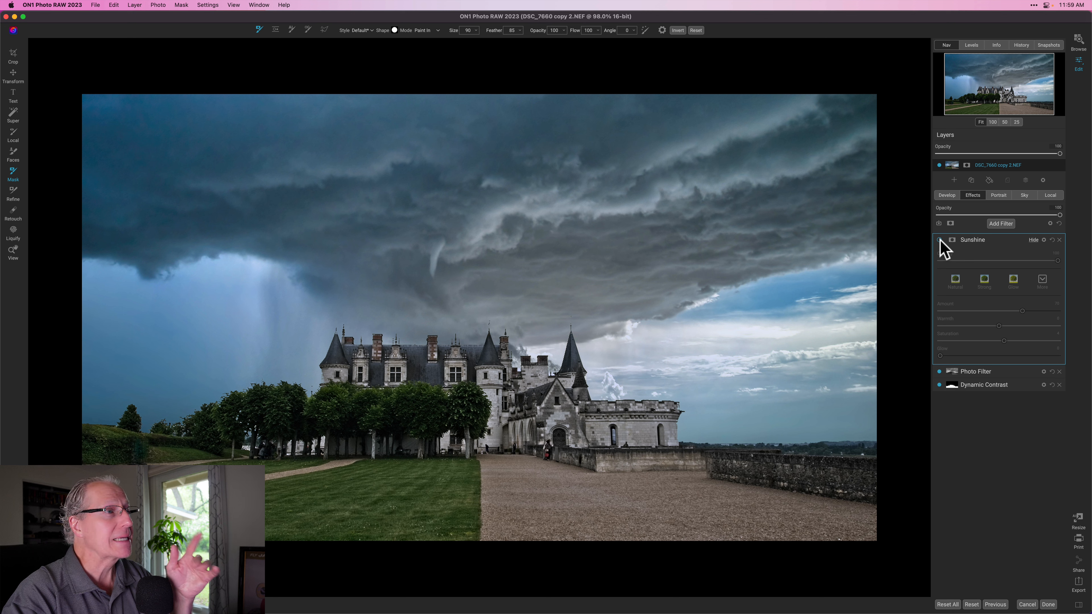
click(940, 241)
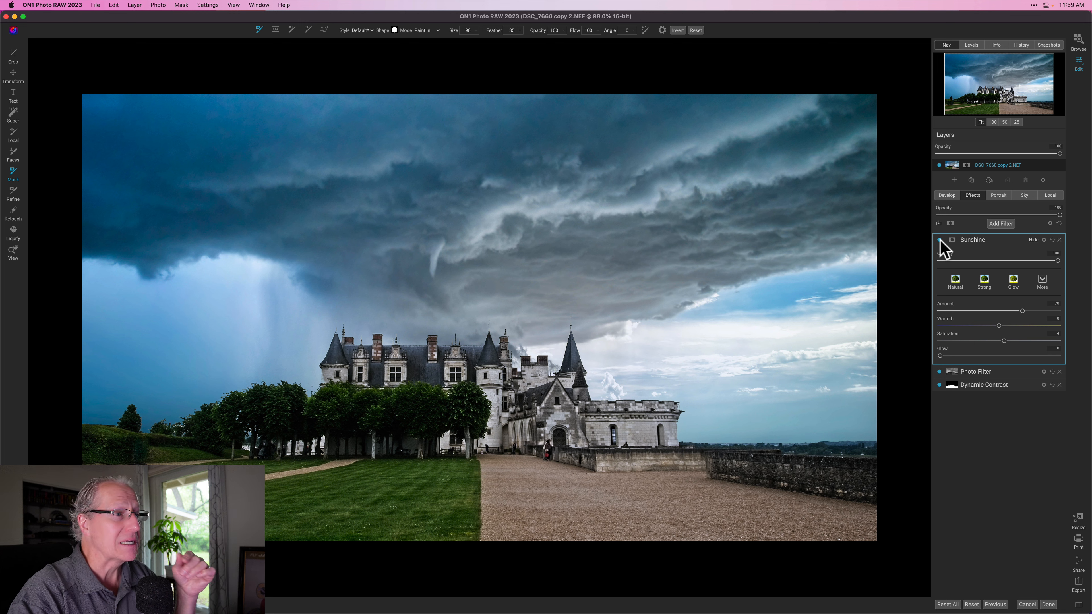
- Add a second Dynamic Contrast filter and paste the copied foreground mask onto it
click(998, 225)
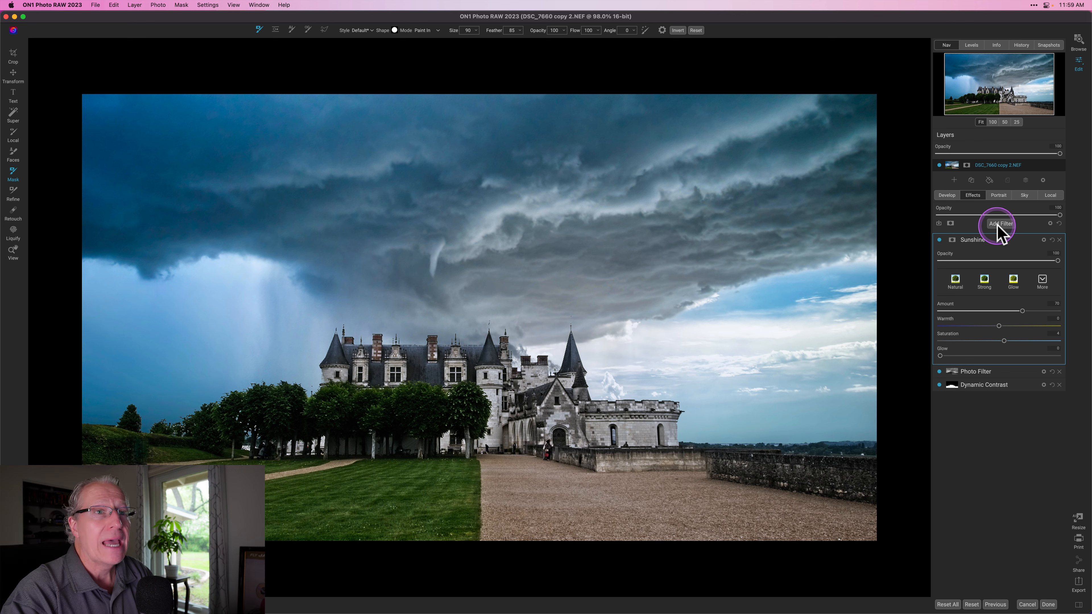
click(998, 225)
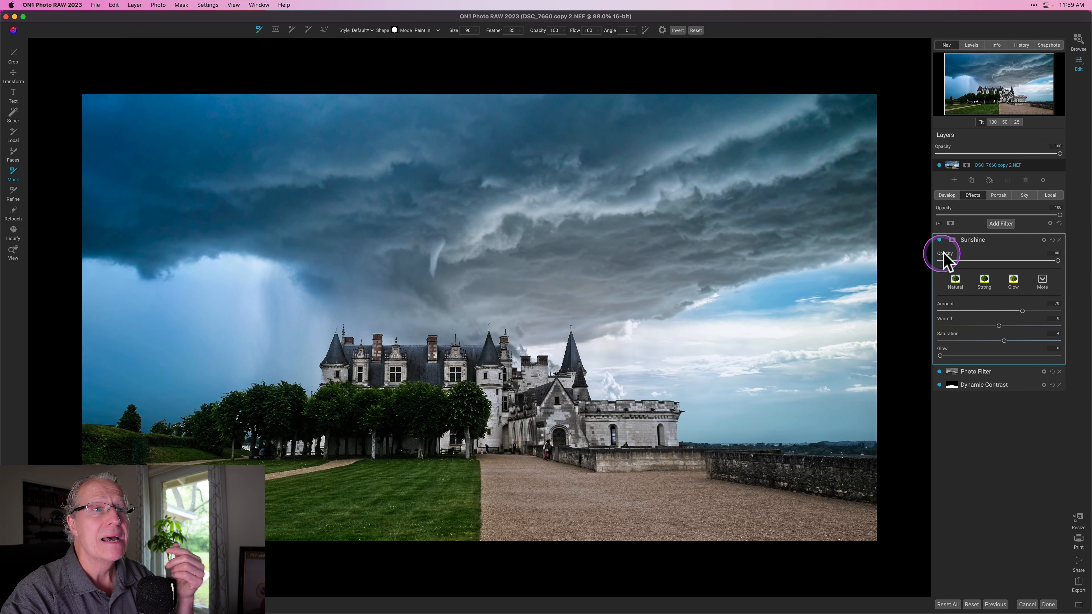
click(951, 241)
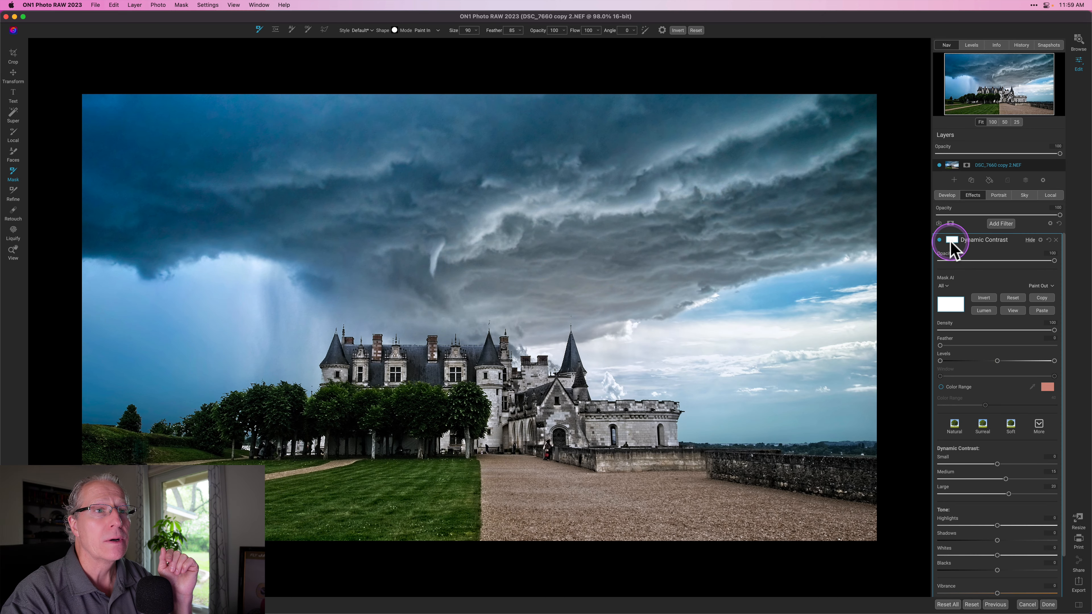
click(1041, 311)
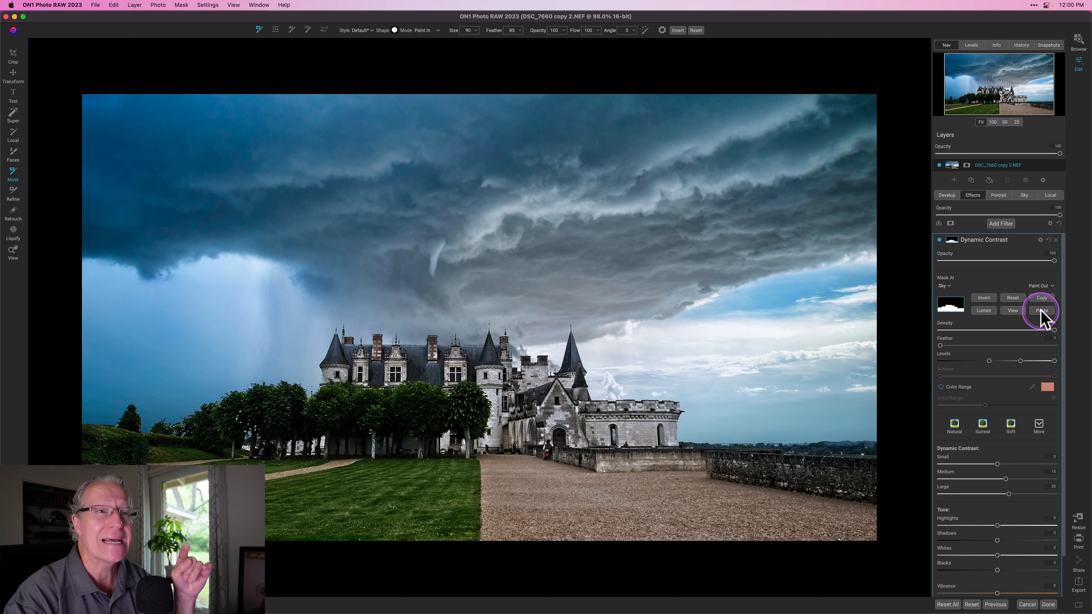
- Invert the new Dynamic Contrast filter's mask to target the sky, checking it in black and white, and close the mask options
click(1006, 308)
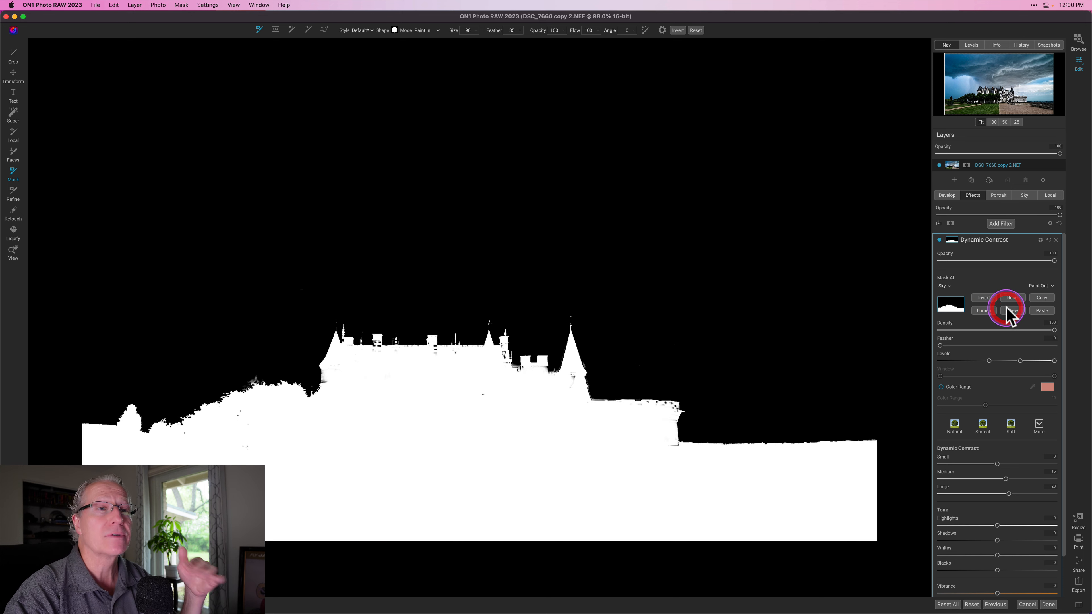
click(985, 298)
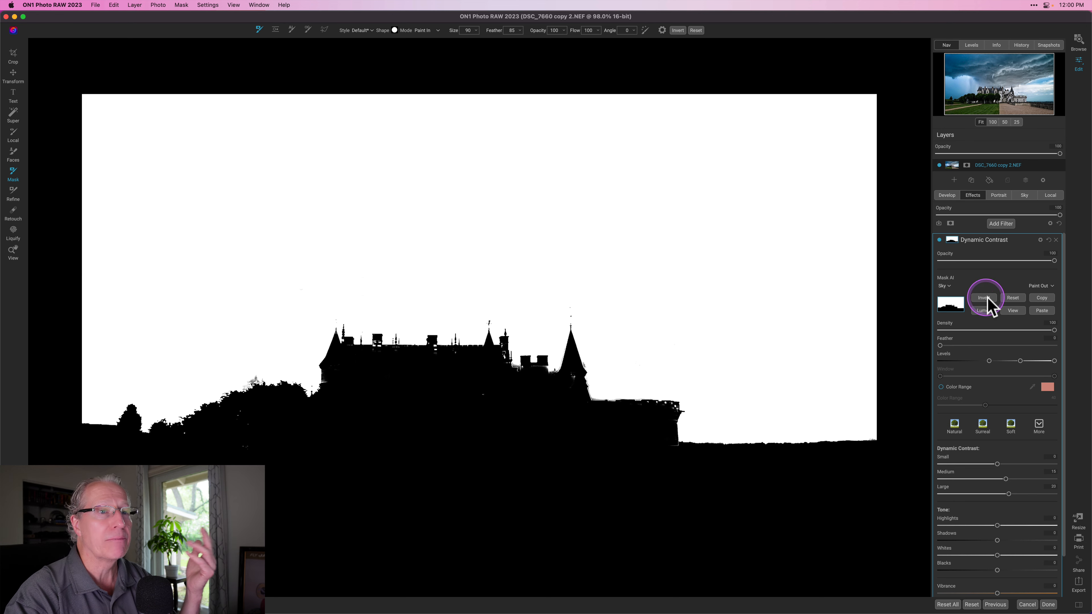
click(1011, 311)
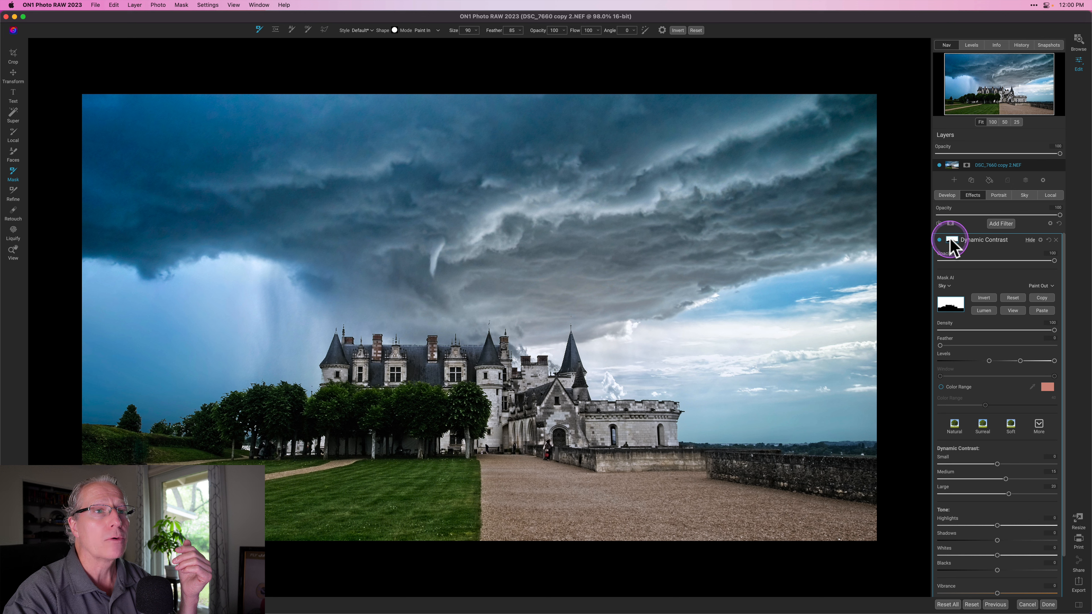
click(949, 237)
- Lower the sky Dynamic Contrast filter's Small and Medium to about -17 and Large to about -14, and compare the filter off and on
click(989, 320)
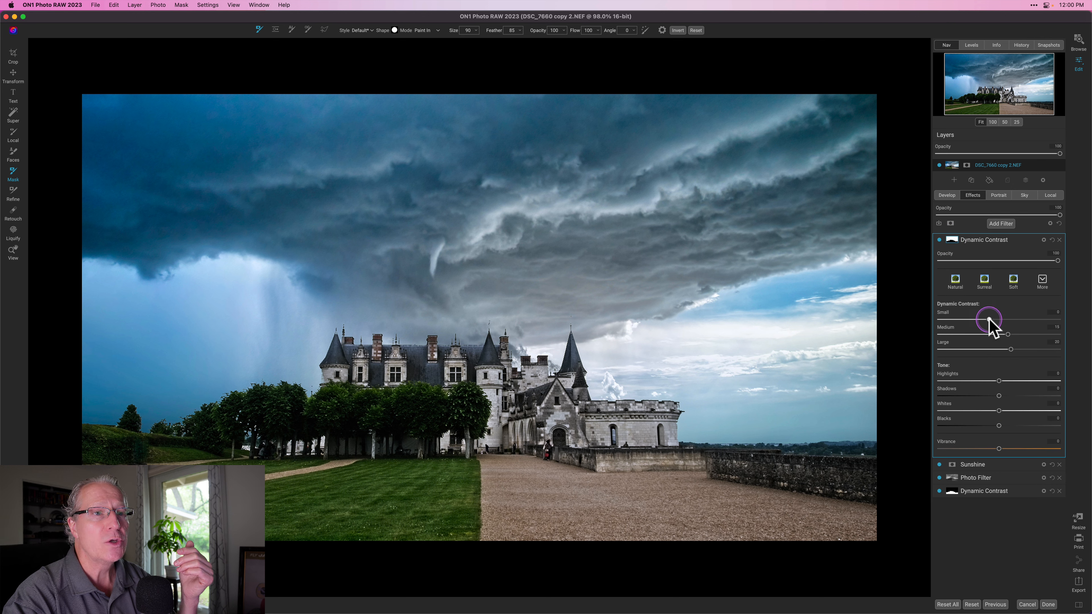
click(990, 334)
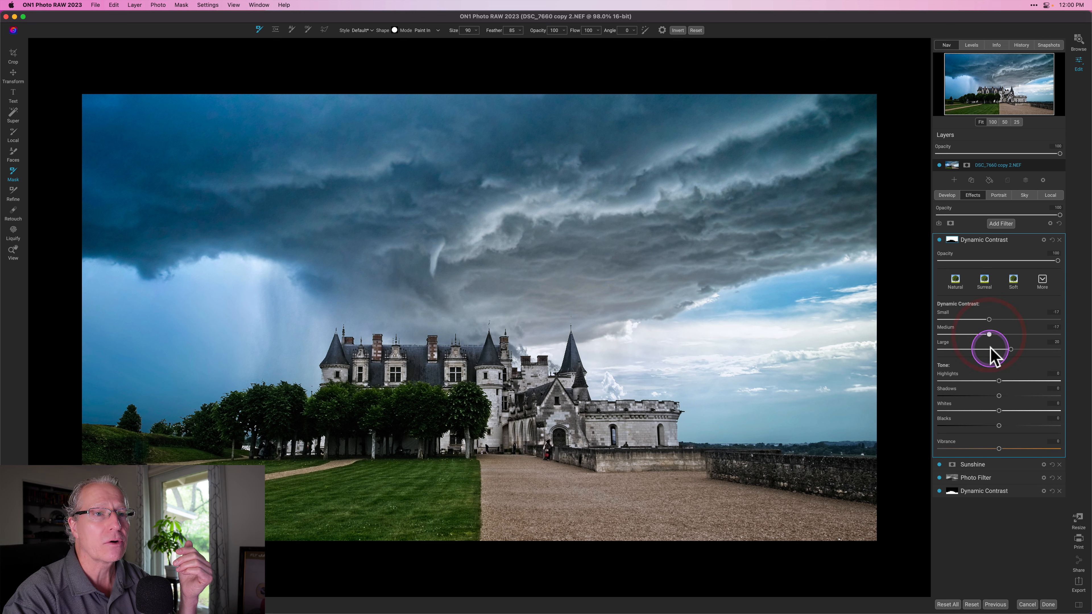
click(990, 349)
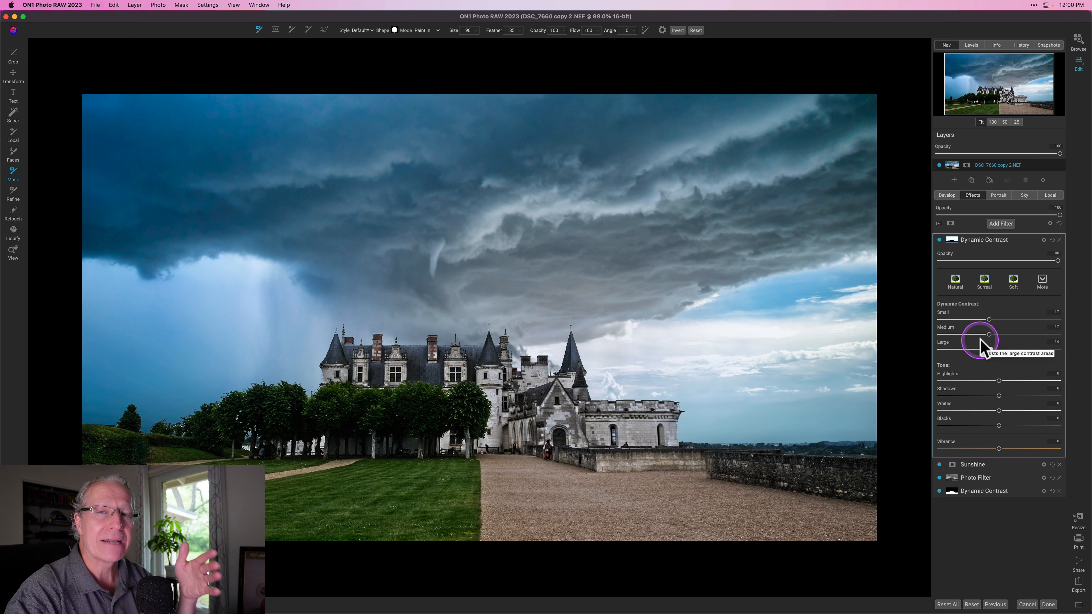
click(939, 240)
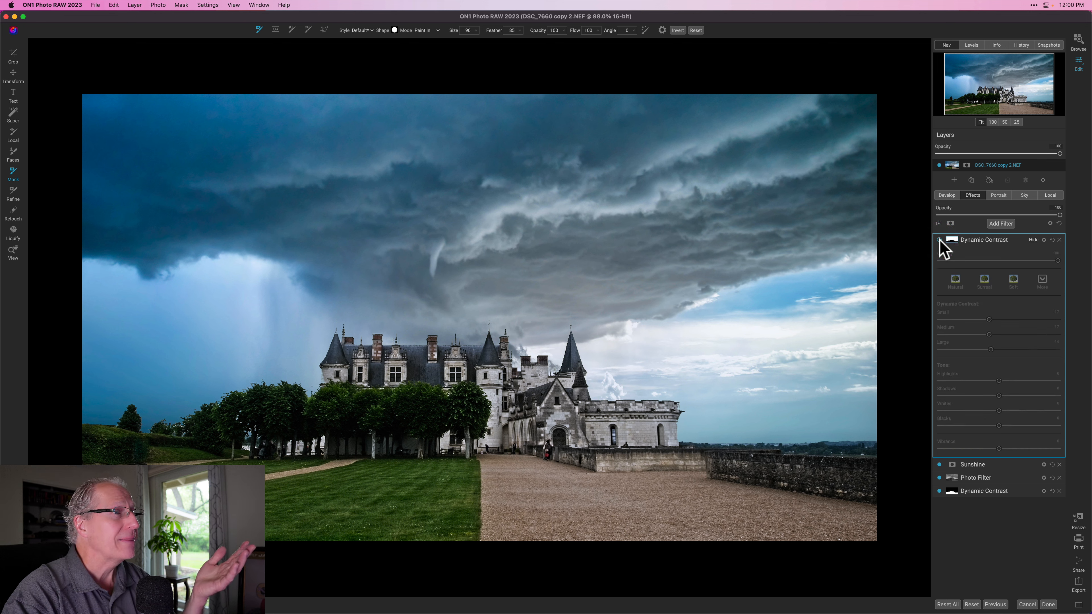
click(939, 240)
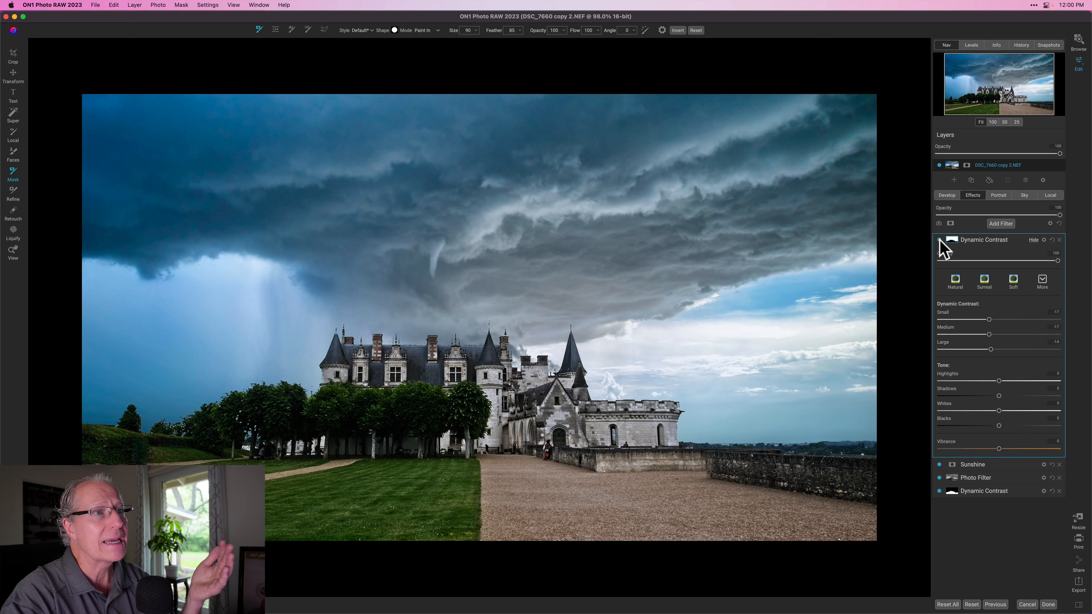
- Try strongly negative Small, Medium and Large values of about -60 on the sky's Dynamic Contrast filter
click(962, 319)
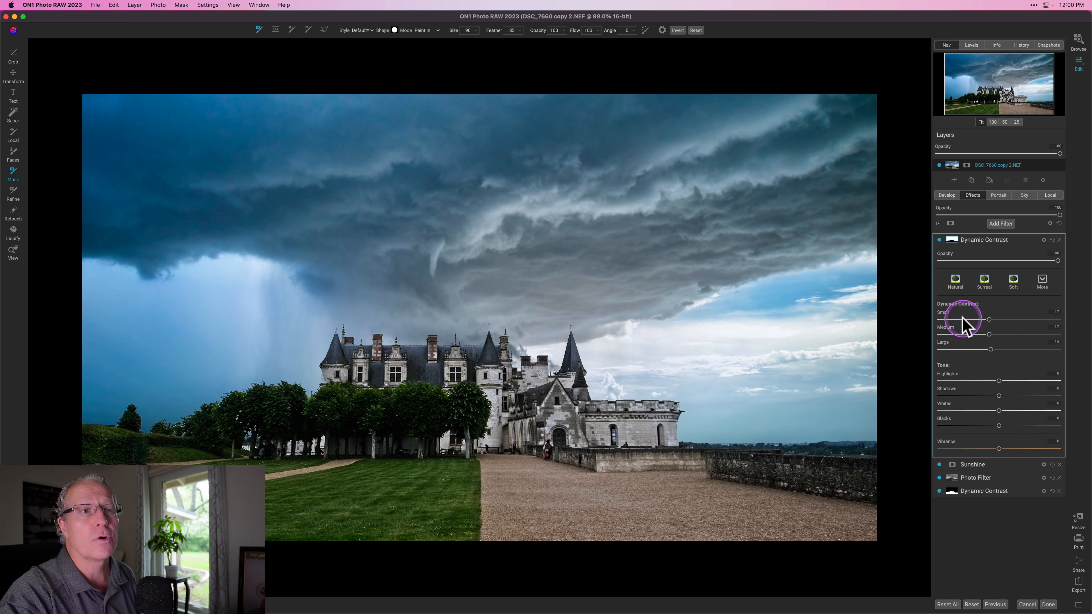
click(961, 334)
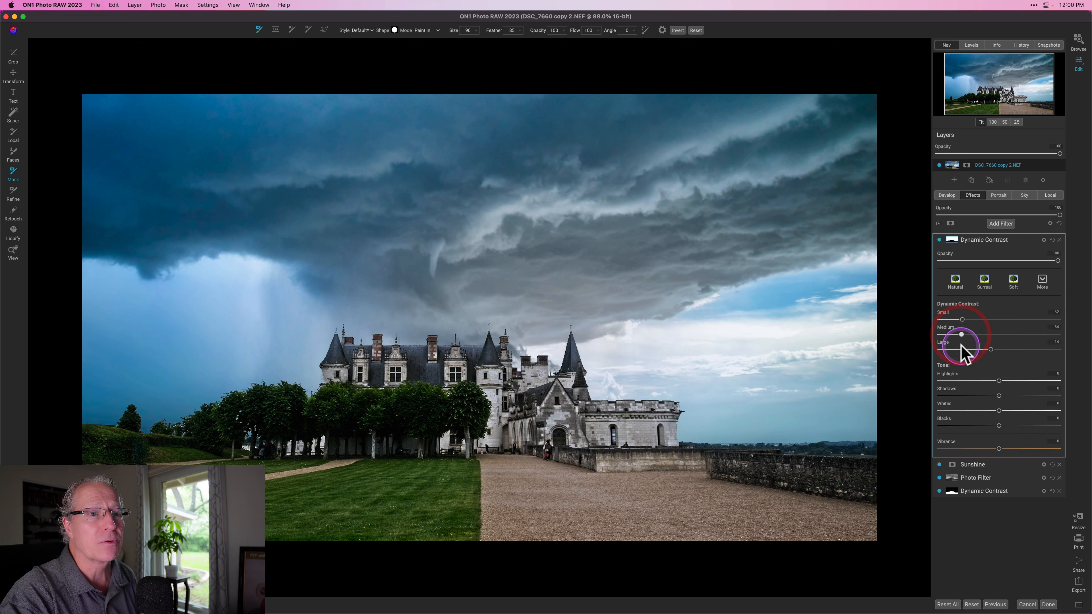
click(961, 350)
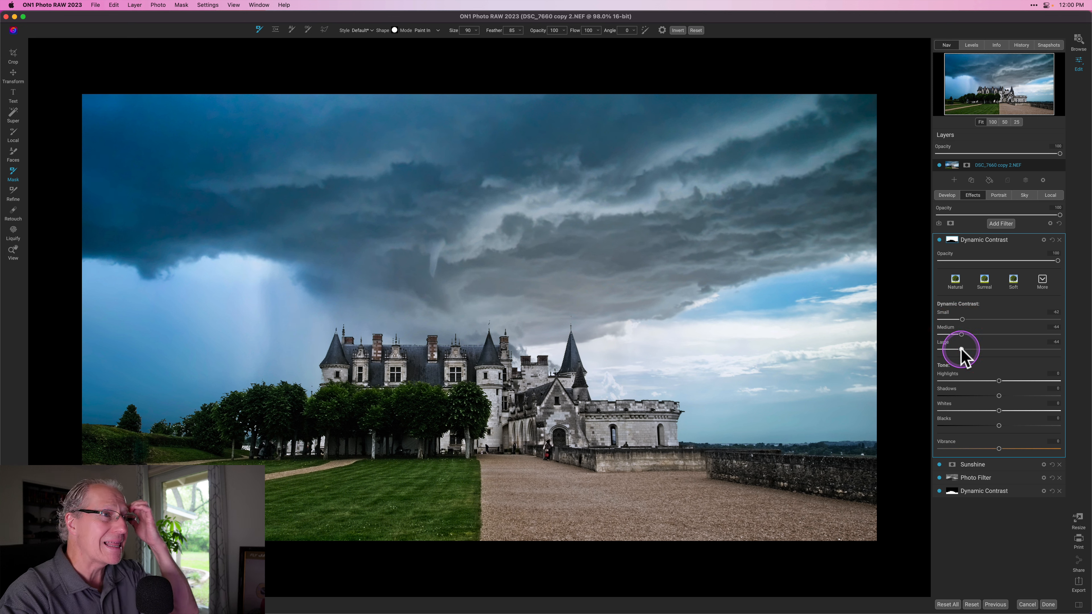
- Set the sky Dynamic Contrast filter's Small and Medium to about -13 and Large to about -11
click(988, 320)
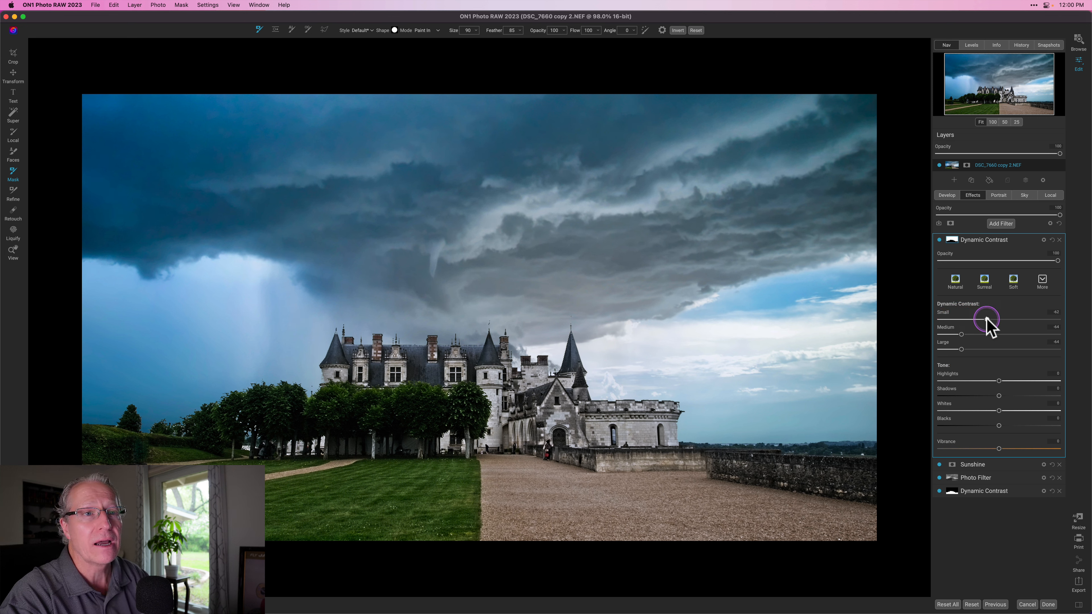
drag(988, 319, 991, 319)
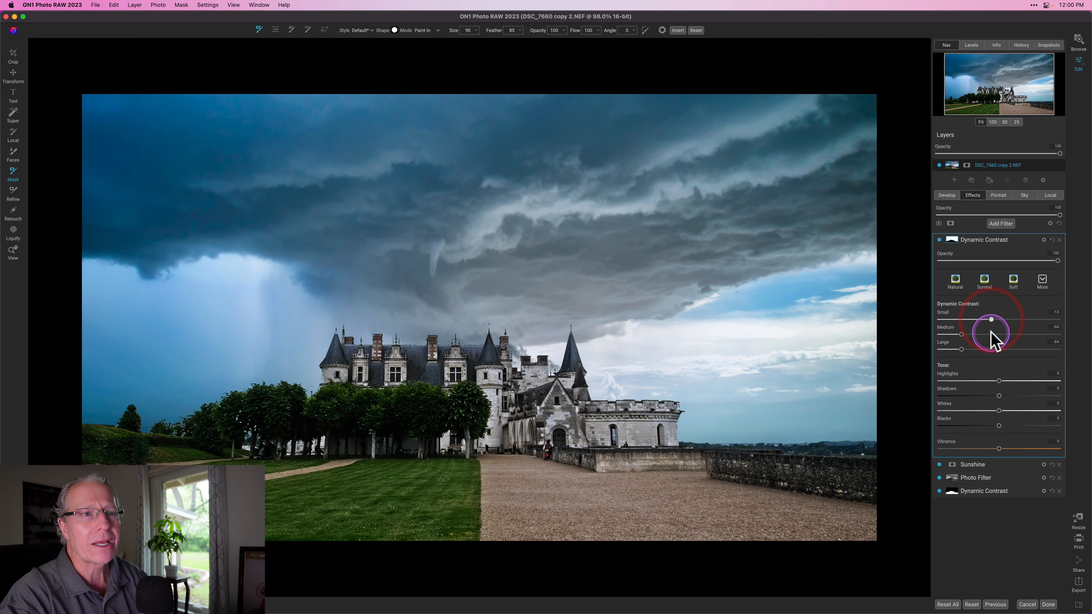
click(991, 334)
click(991, 349)
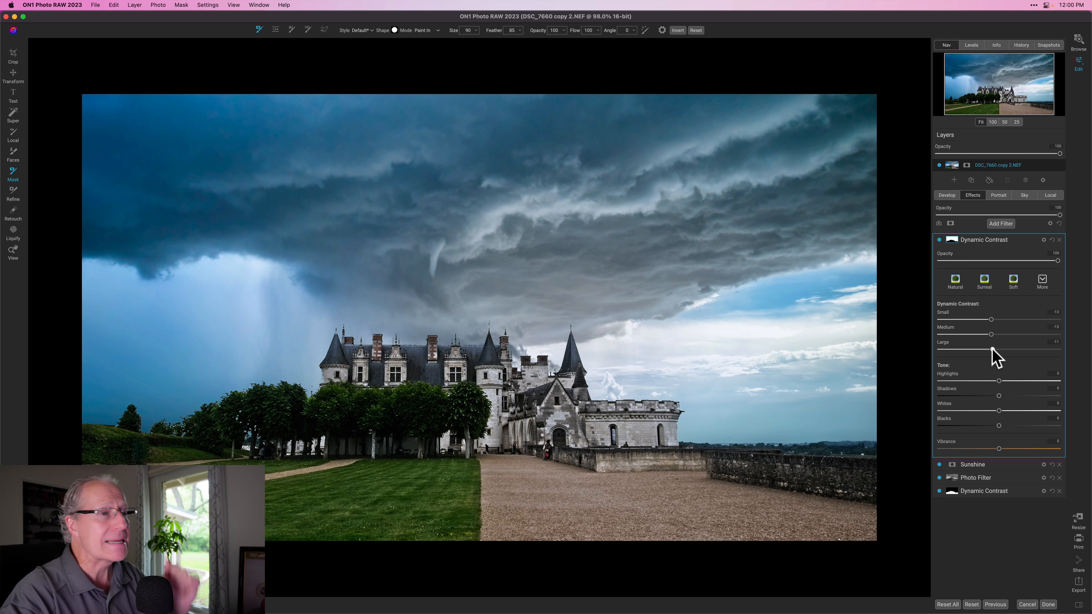
- Compare the edited castle photo with the original by switching the full preview off and on twice
click(903, 292)
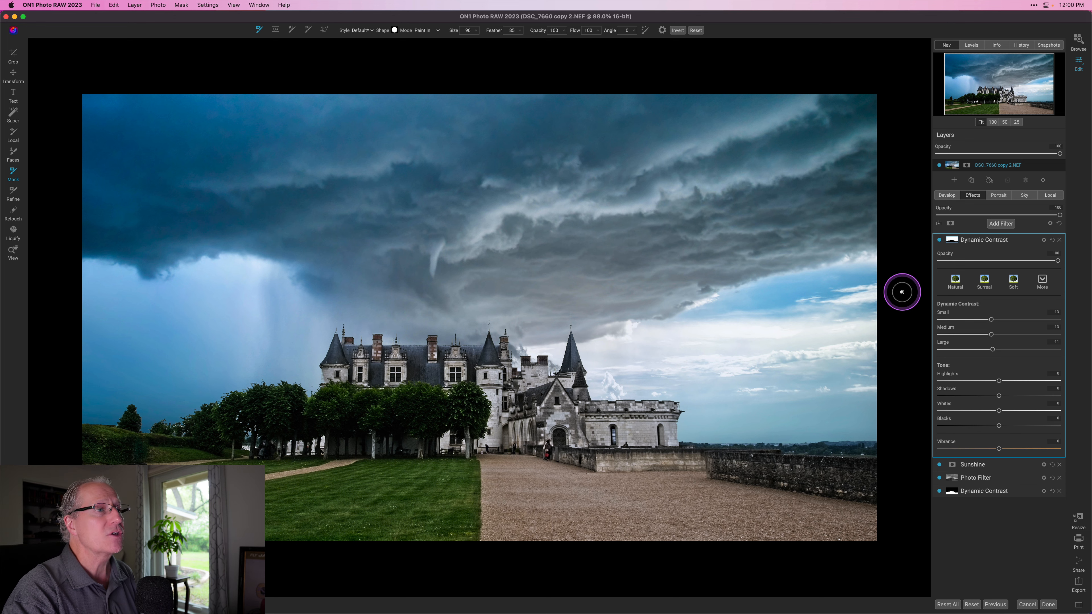
key(backslash)
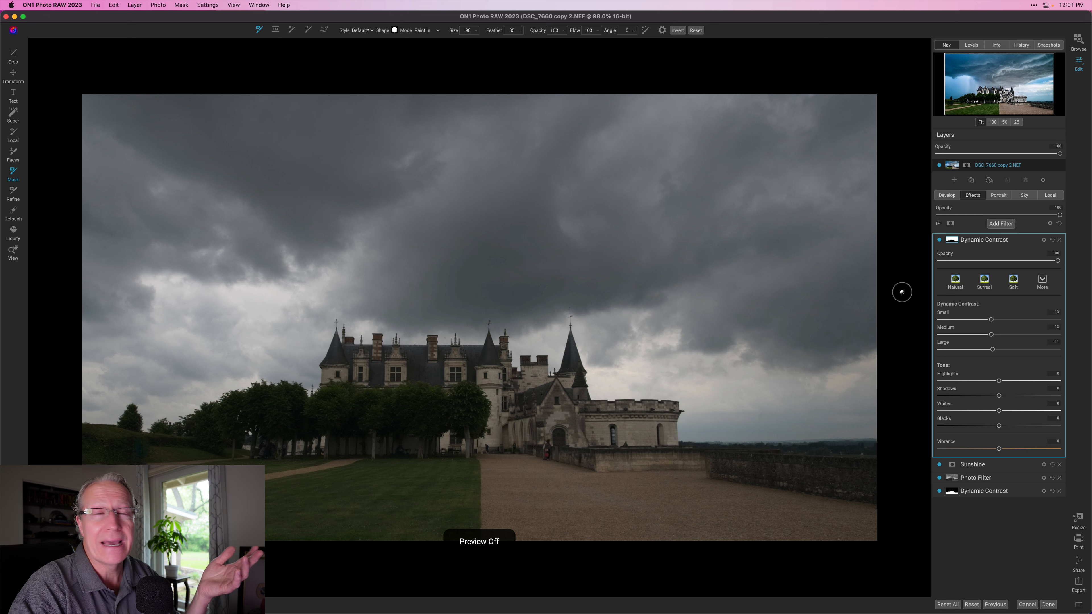
key(backslash)
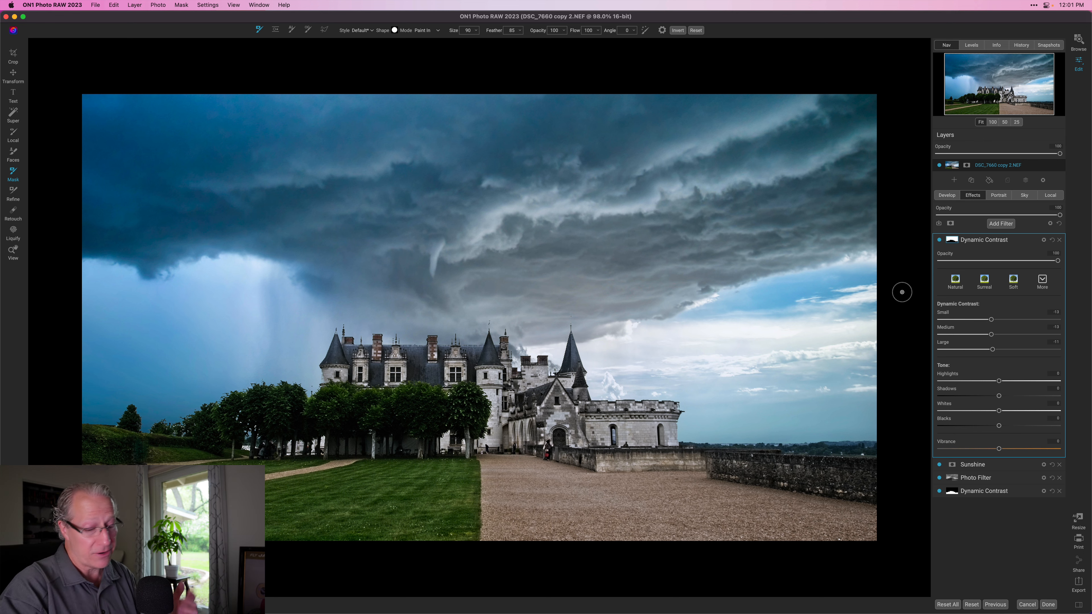
key(backslash)
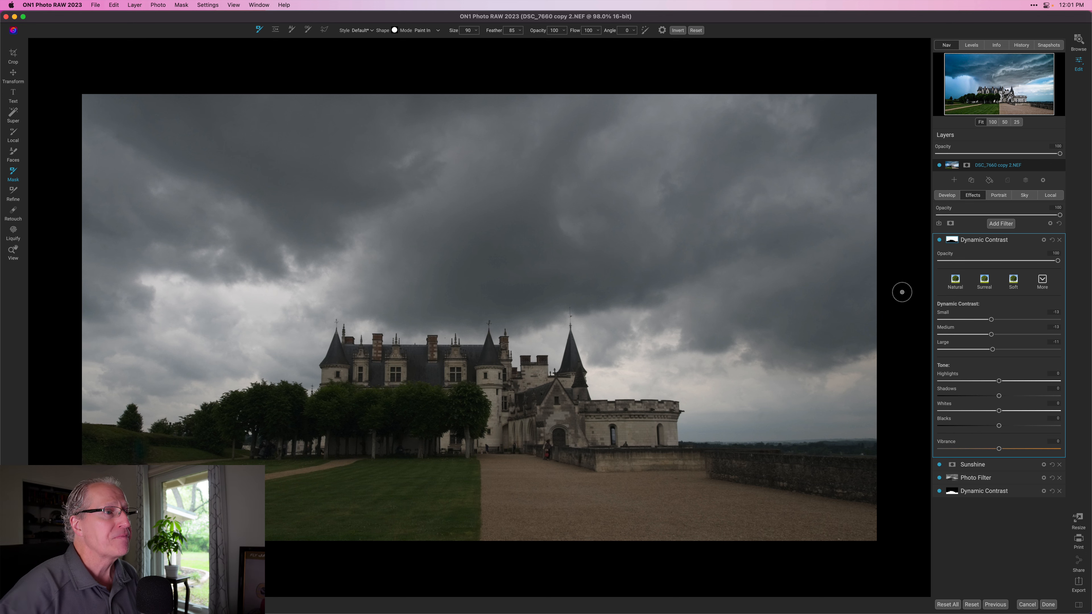
key(backslash)
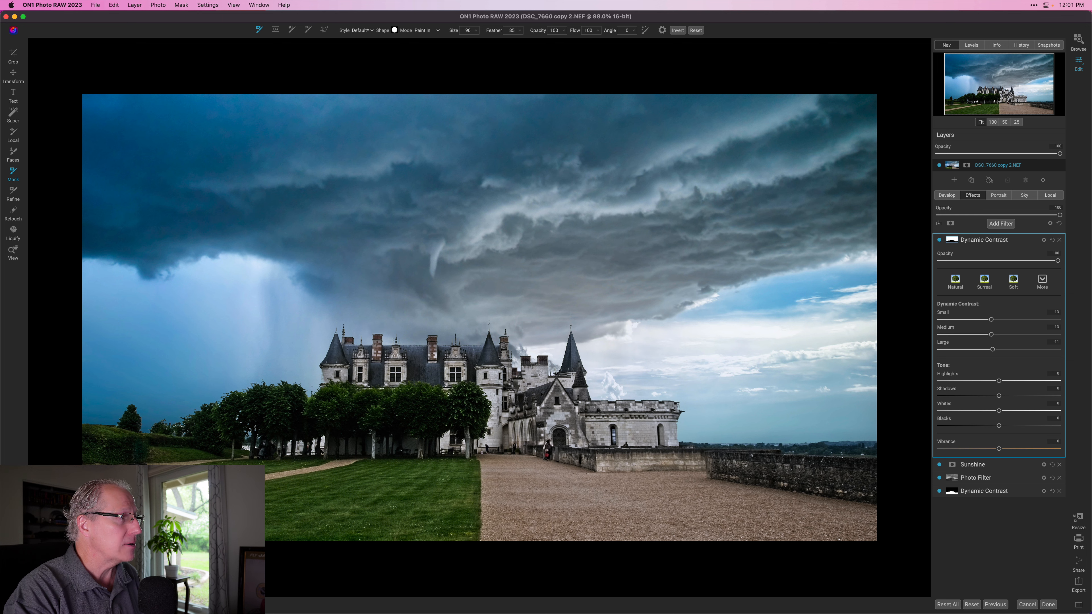
- Compare before and after in a split view, sweeping the divider across the castle photo, and return to the full edited view
key(alt+backslash)
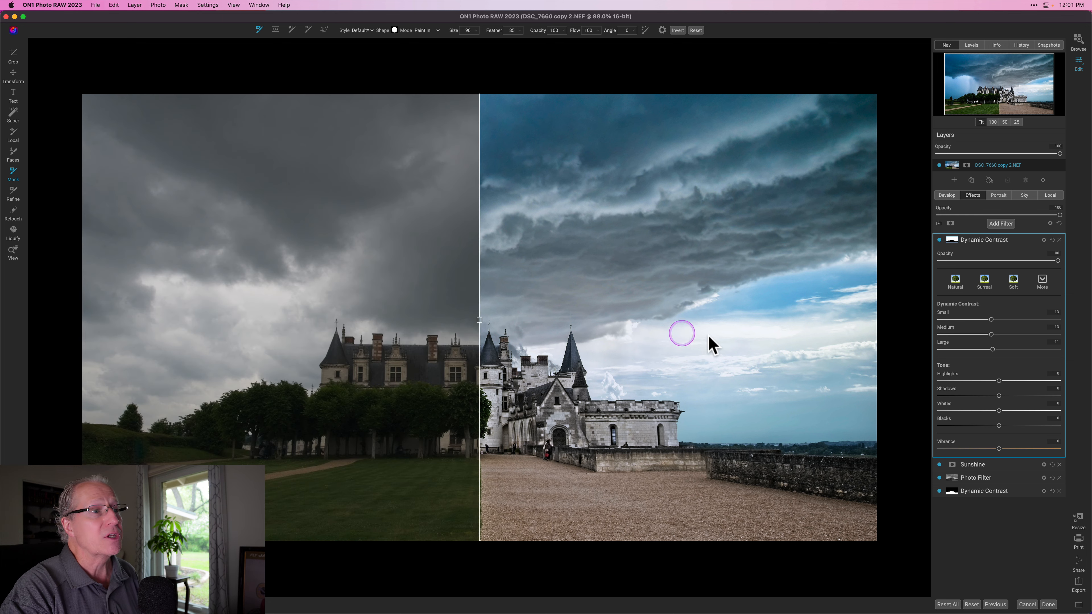
drag(709, 337, 294, 340)
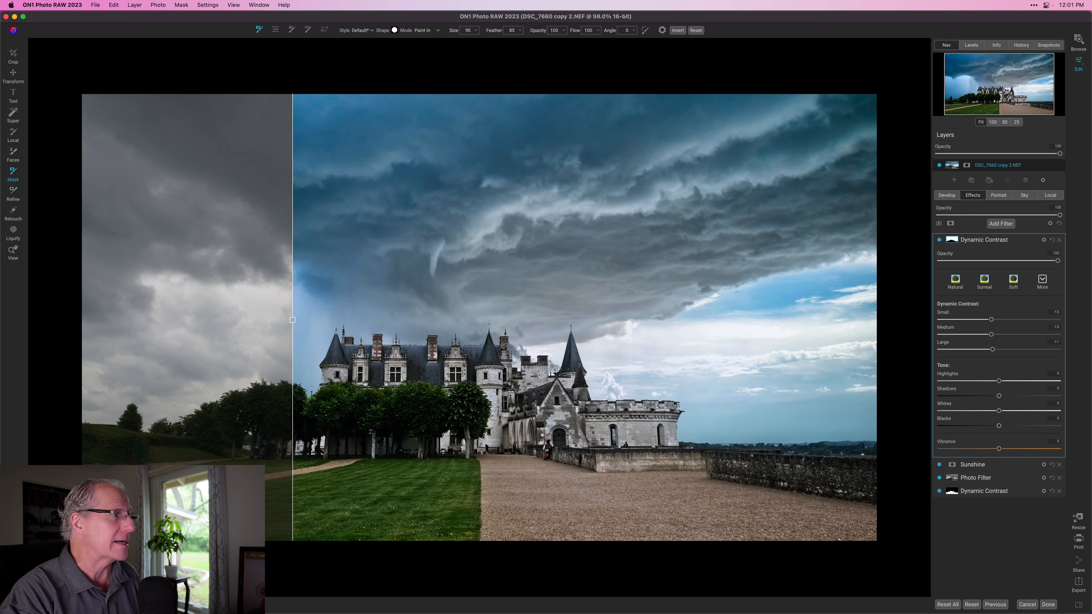
key(alt+backslash)
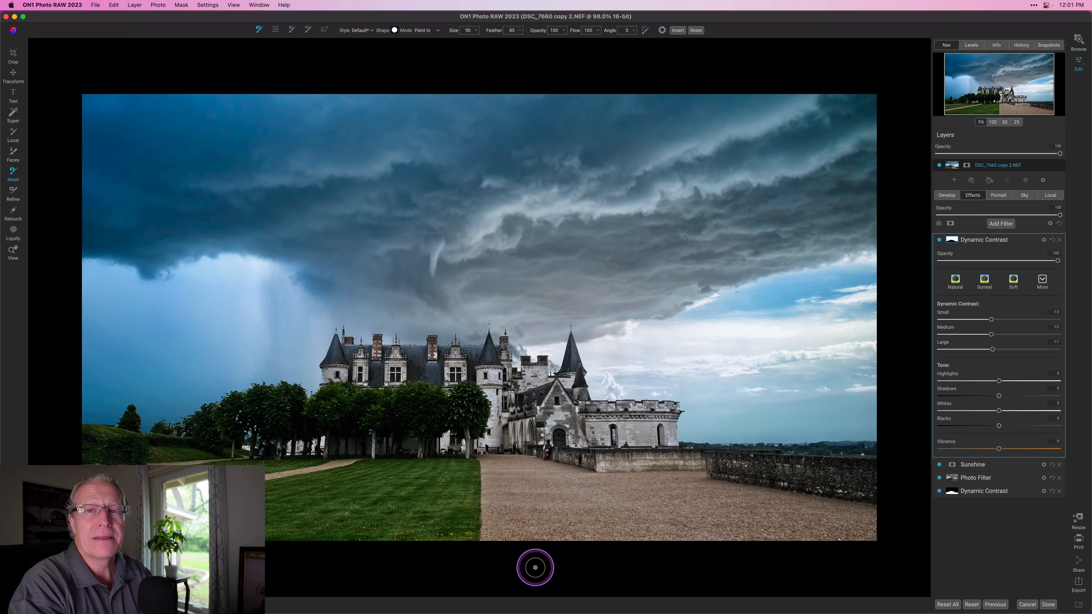